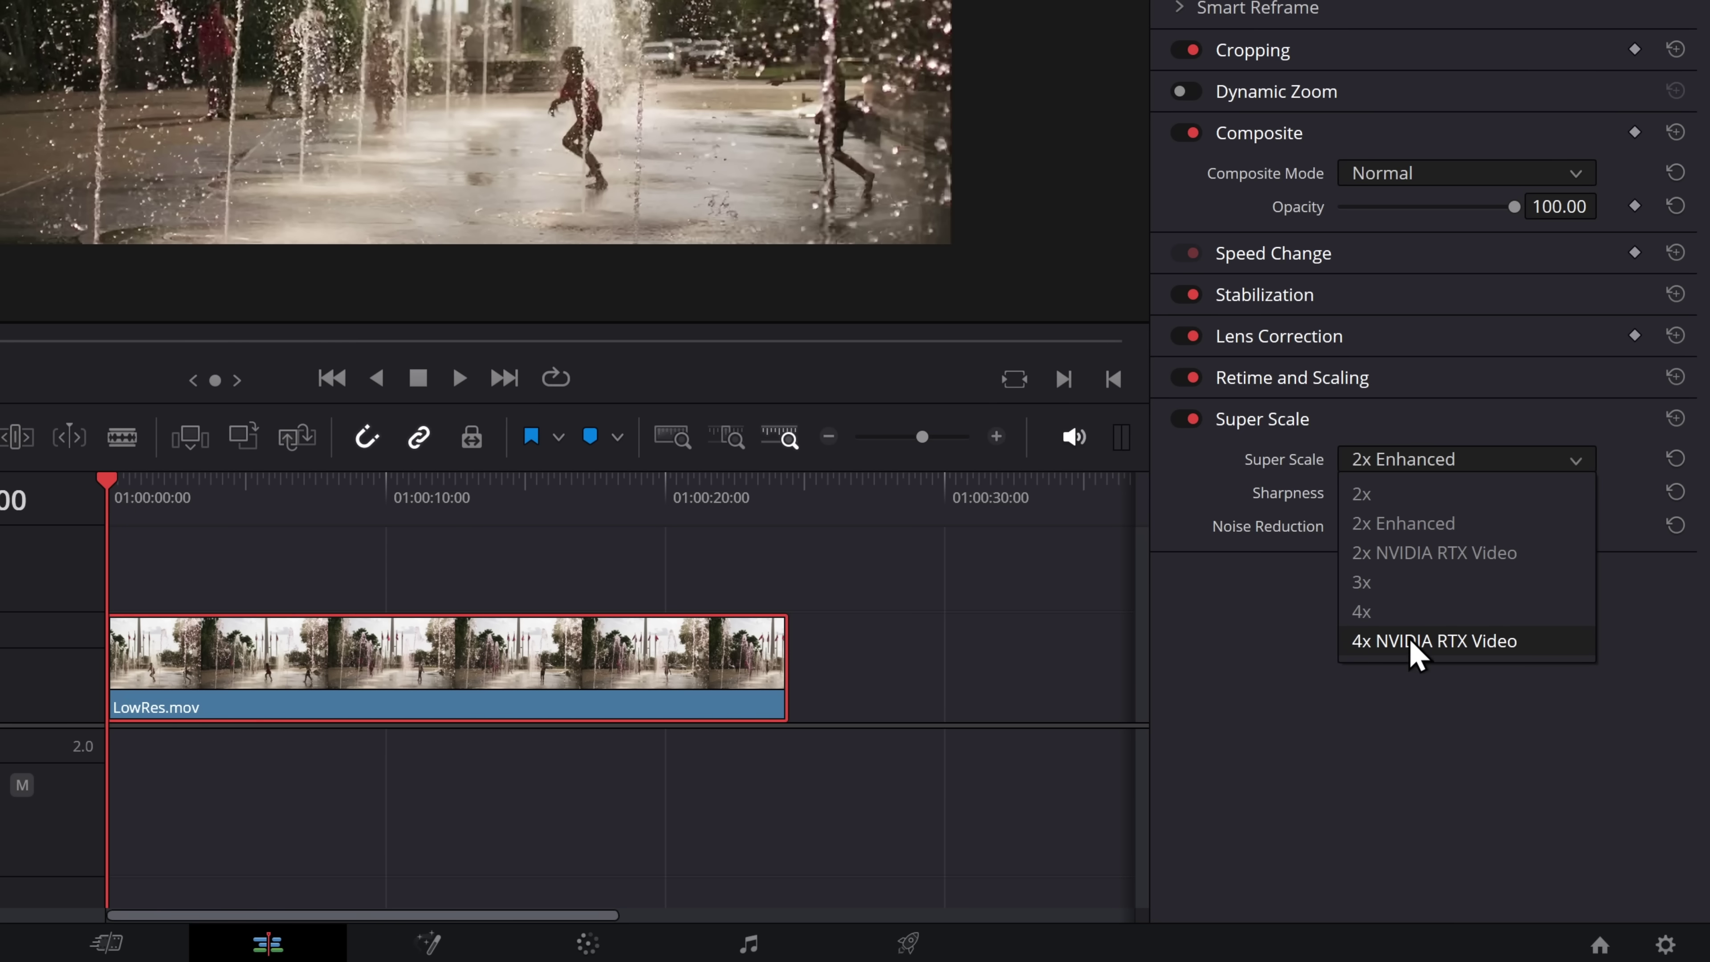
Set LowRes.mov's Super Scale to 4x NVIDIA RTX Video at Ultra quality and compare playback with Super Scale off and on
click(1454, 643)
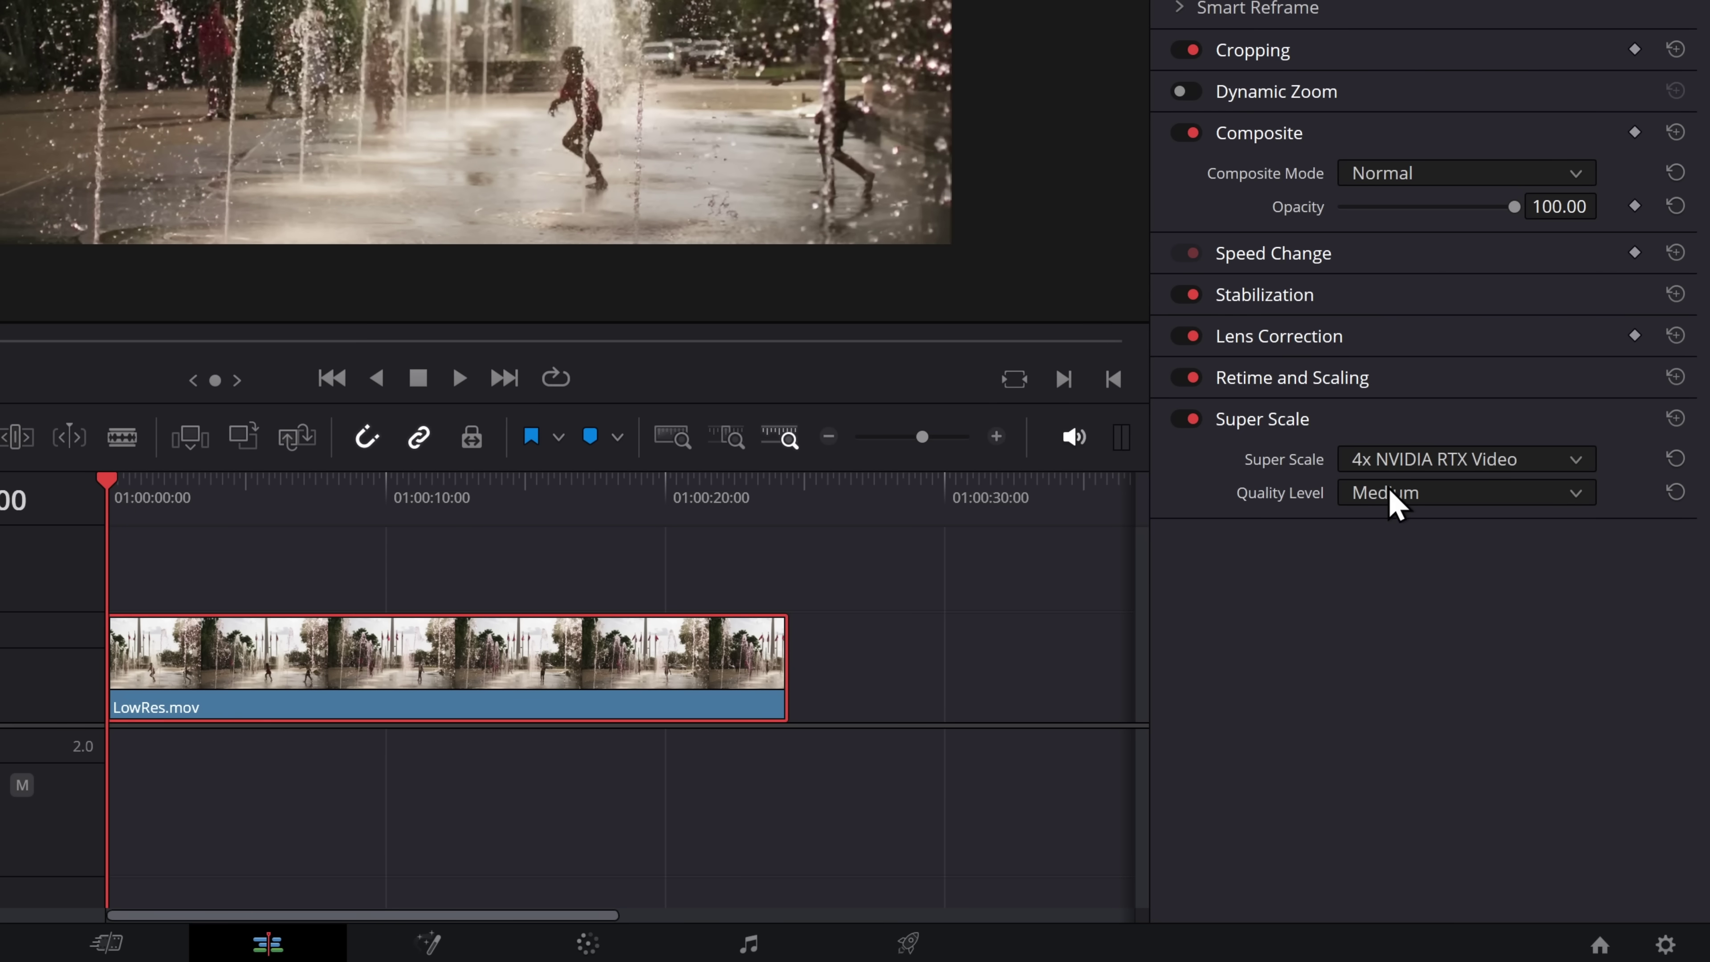
click(1395, 502)
click(1401, 617)
click(460, 378)
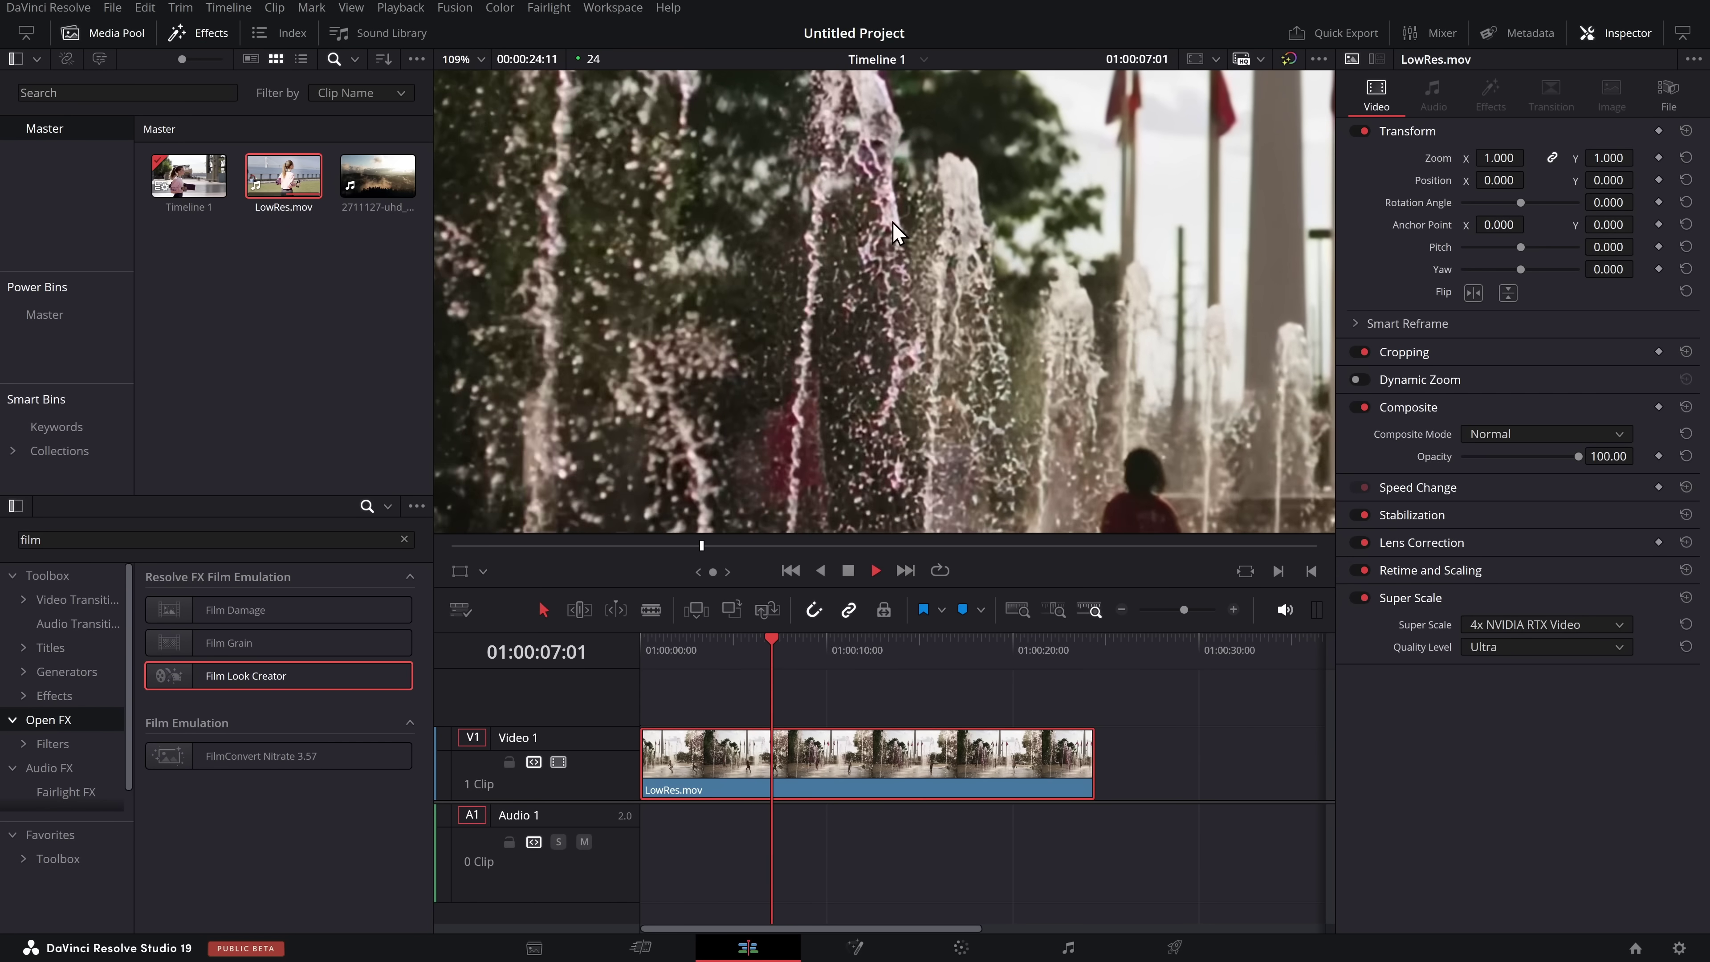
click(1366, 599)
click(1361, 597)
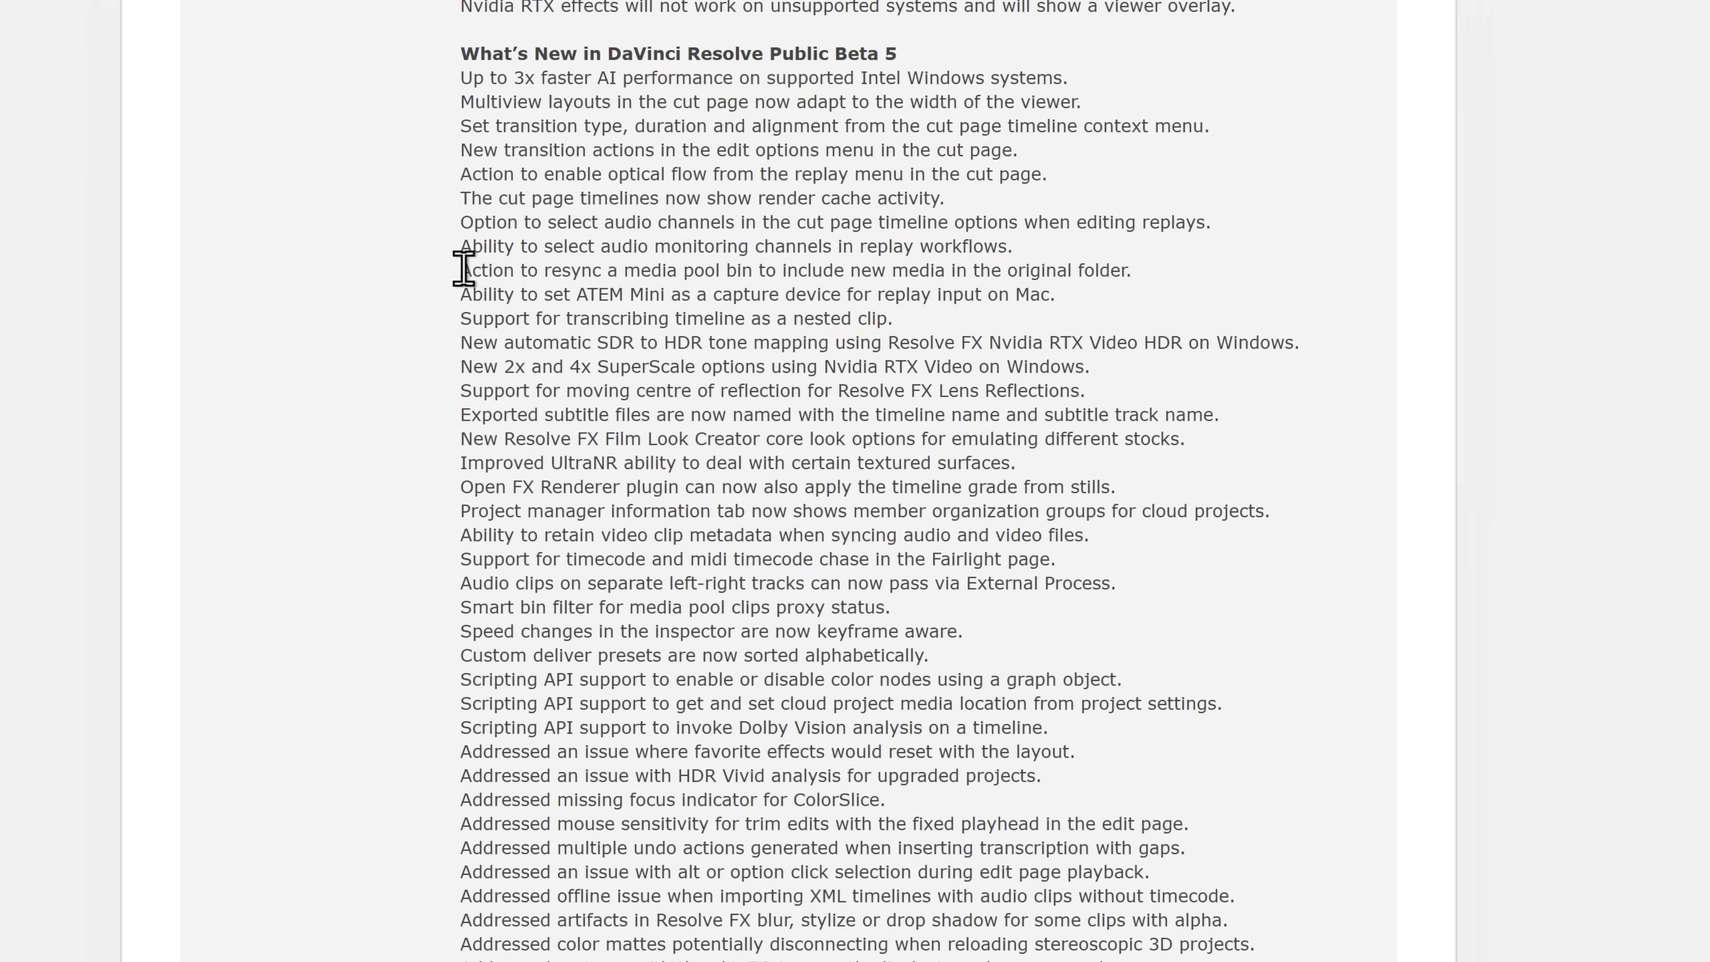
Highlight the Public Beta 5 release note about resyncing a media pool bin with its original folder
drag(462, 269, 1159, 278)
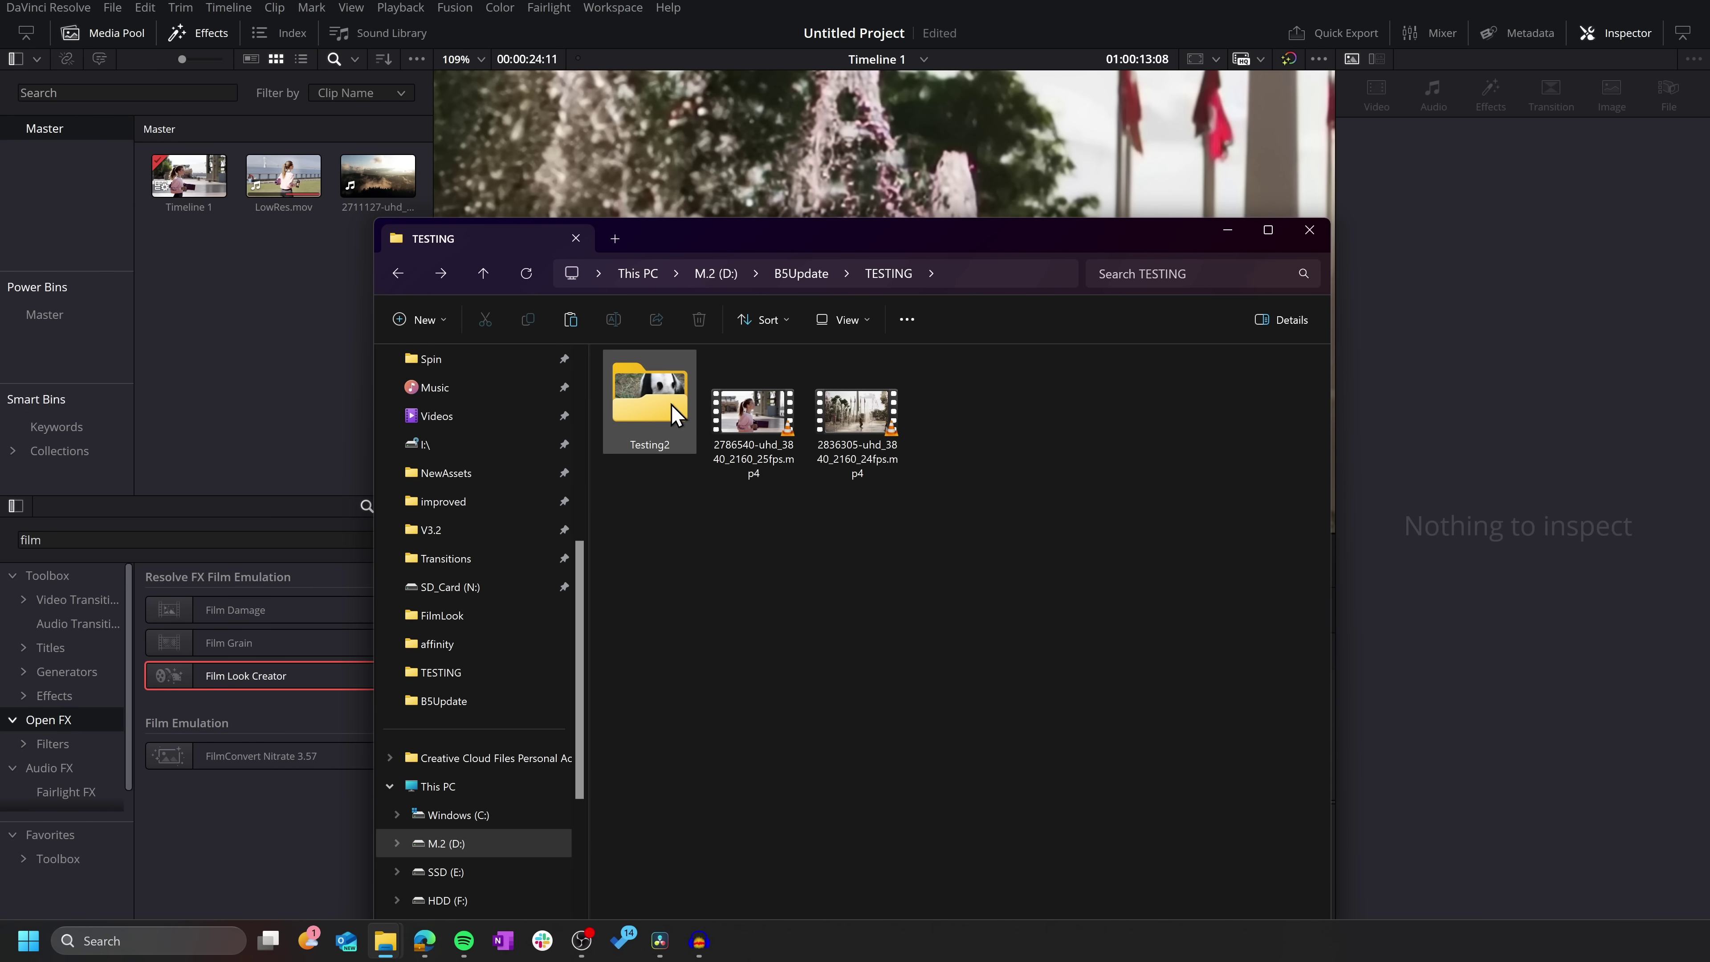
Import the TESTING folder from B5Update into the media pool's Master bin as bins, and show the TESTING bin's contents
click(799, 275)
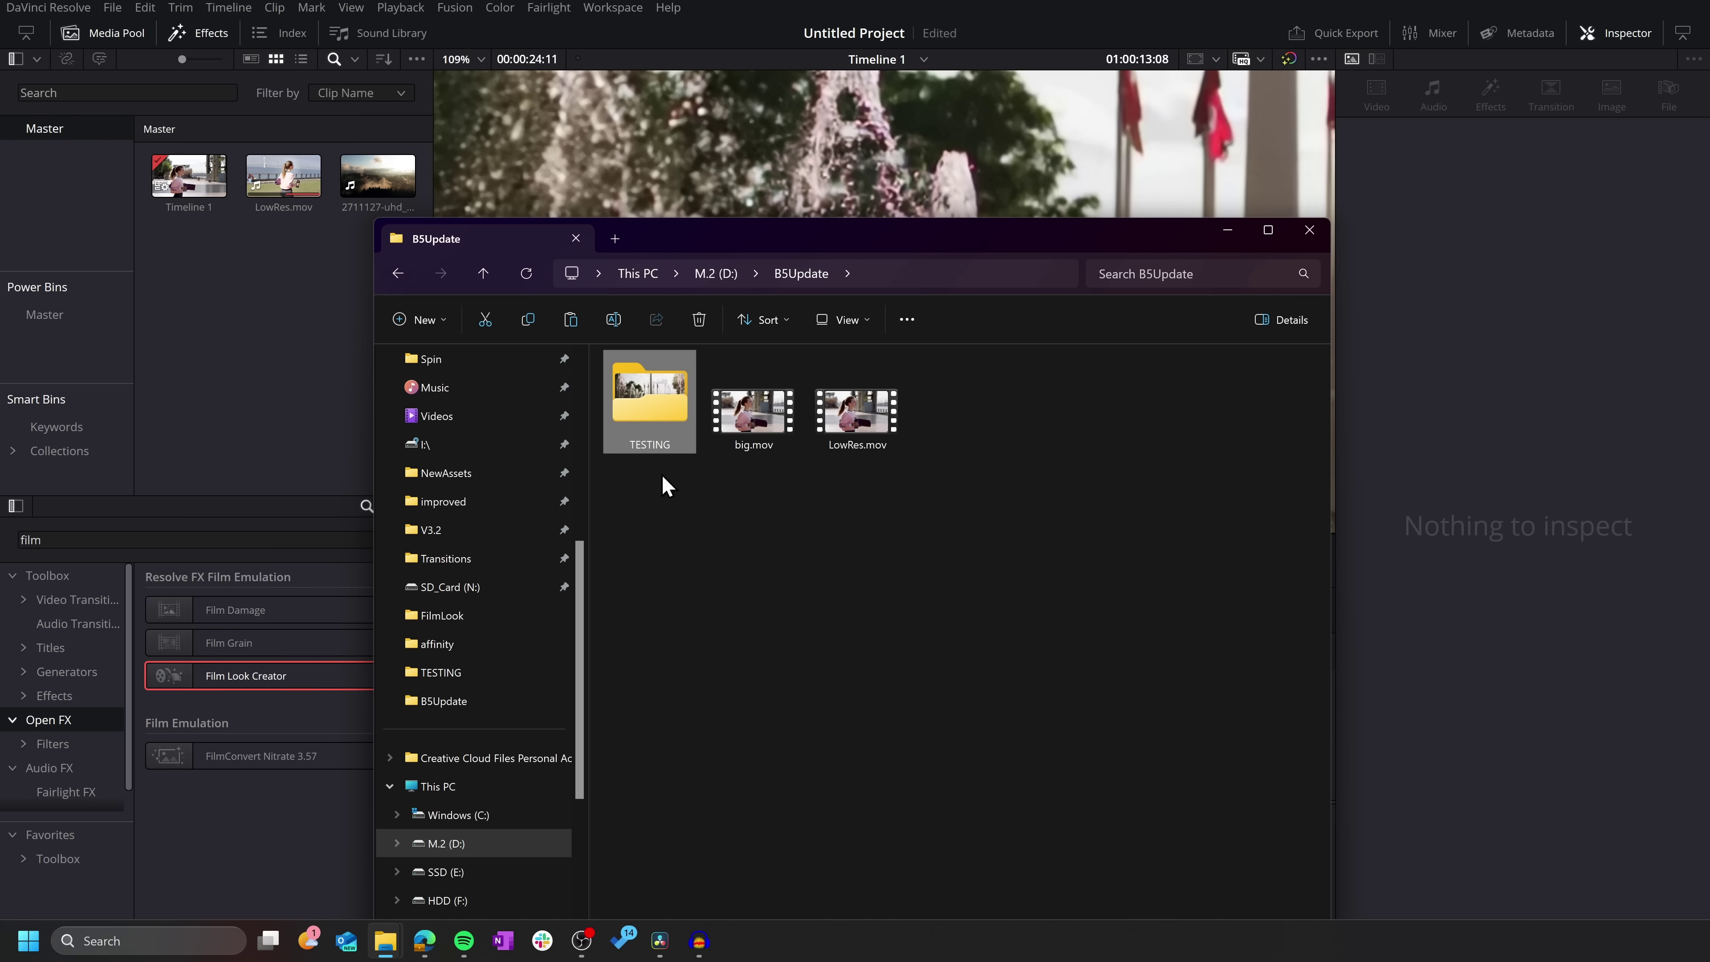
drag(659, 414, 56, 231)
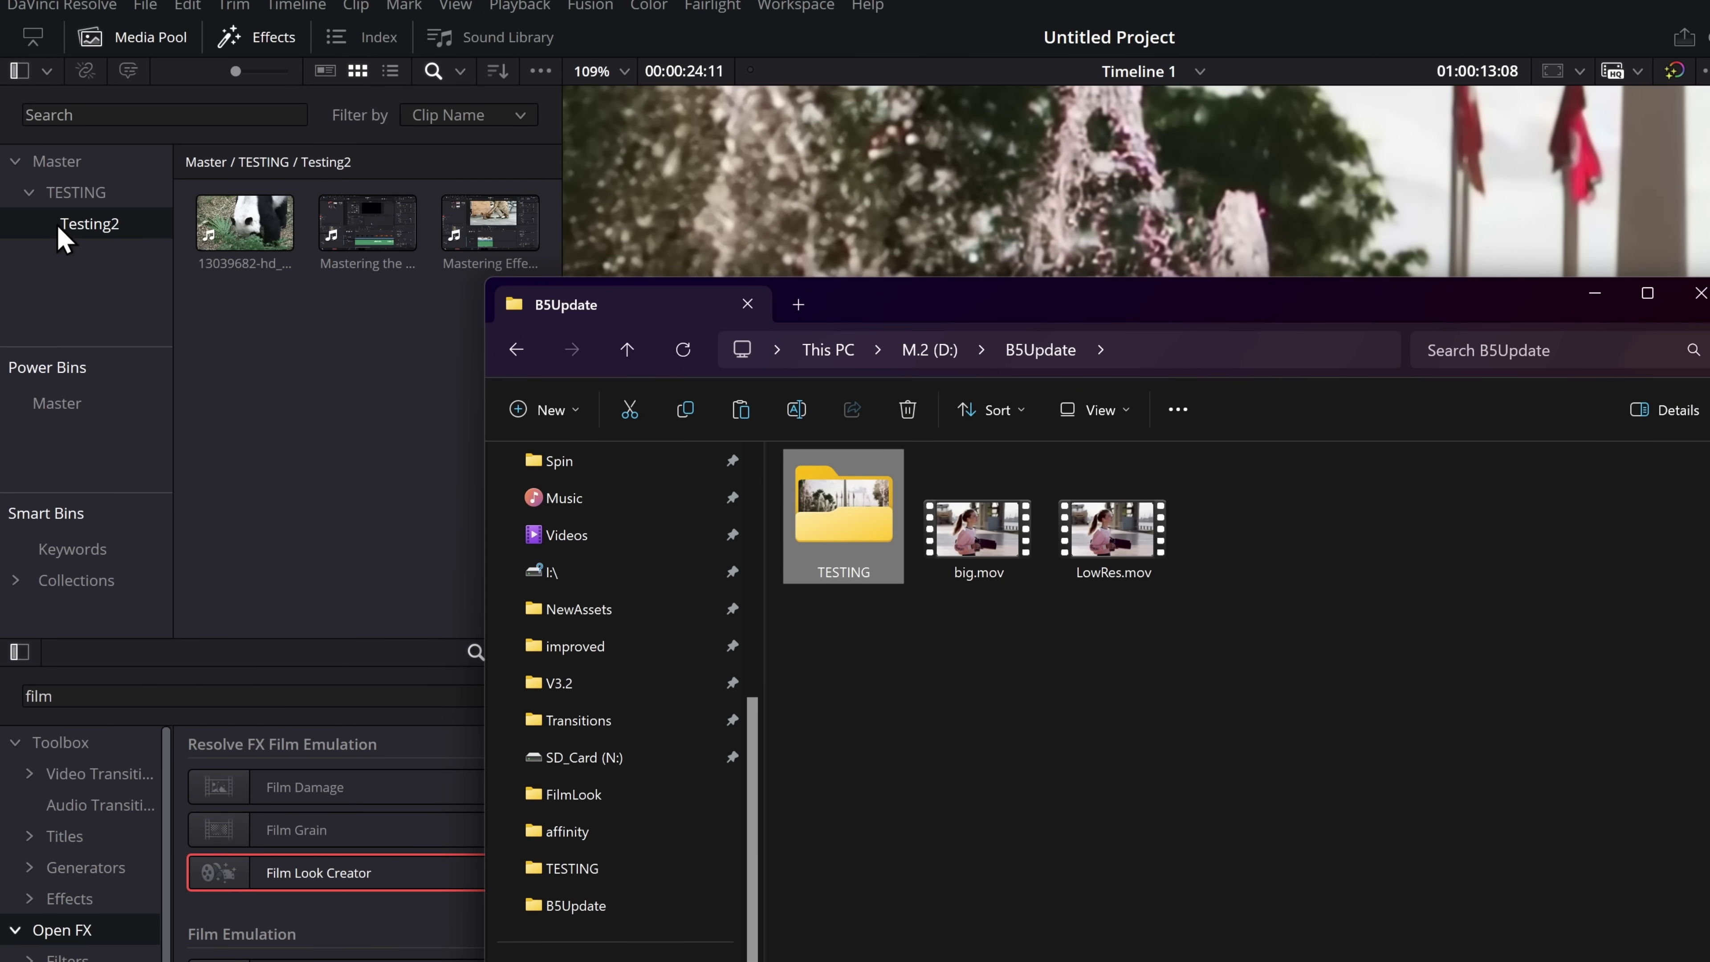
click(224, 411)
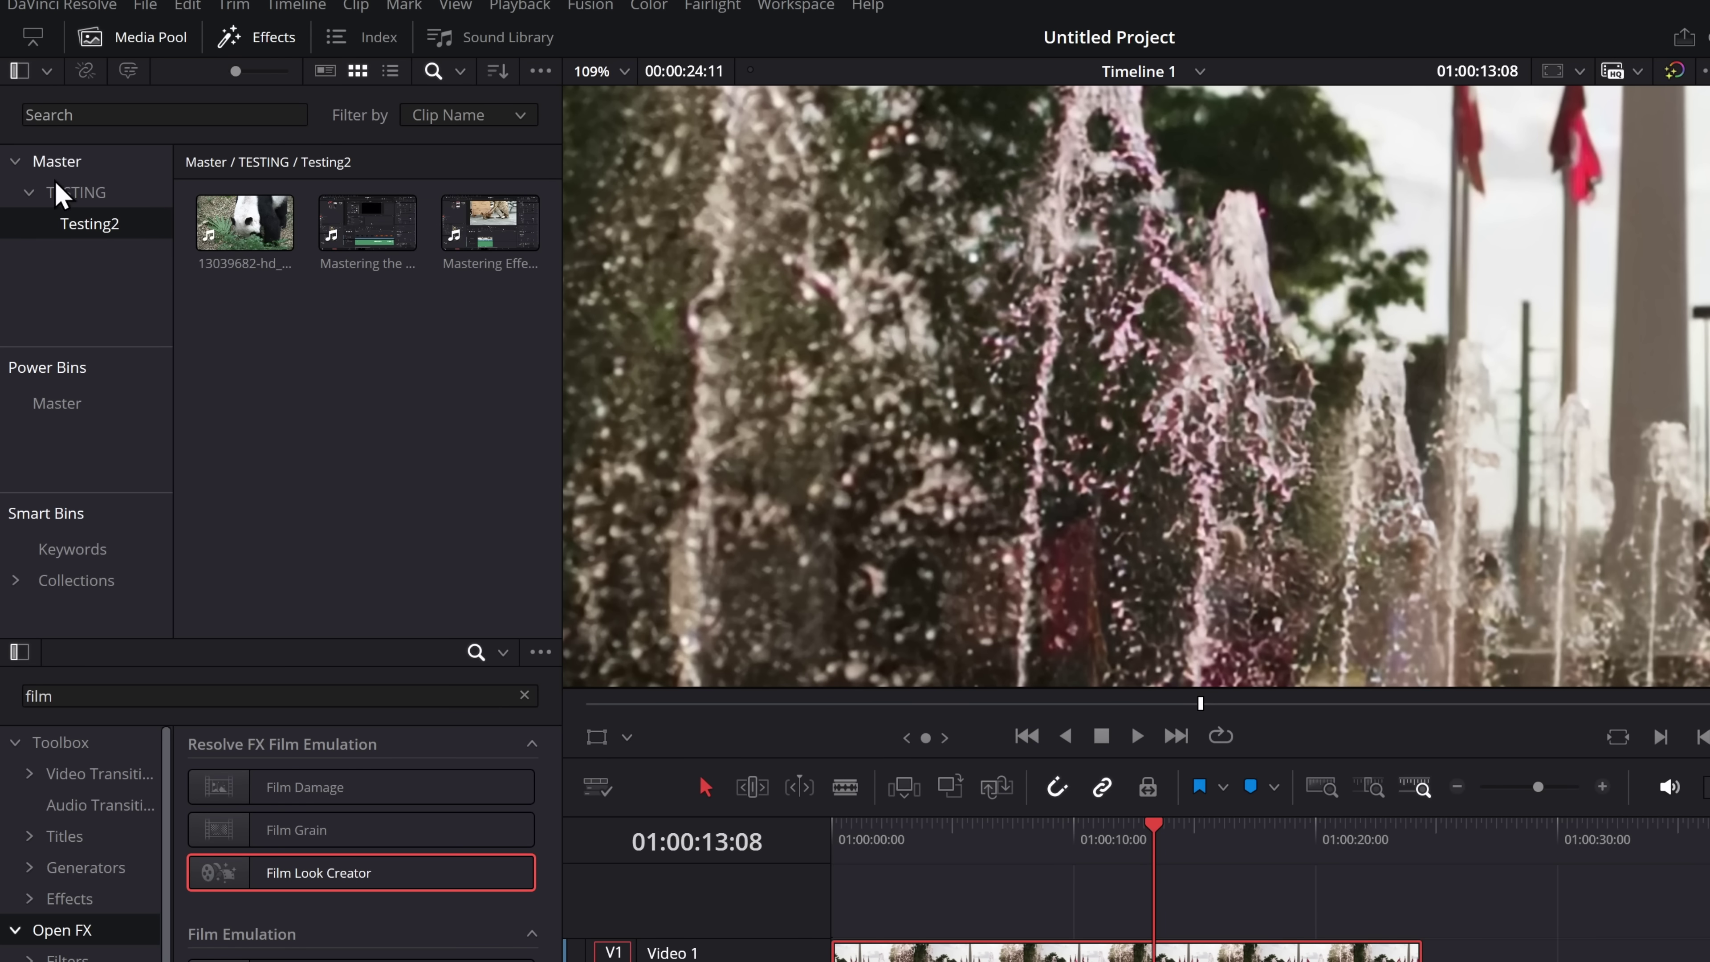
click(61, 197)
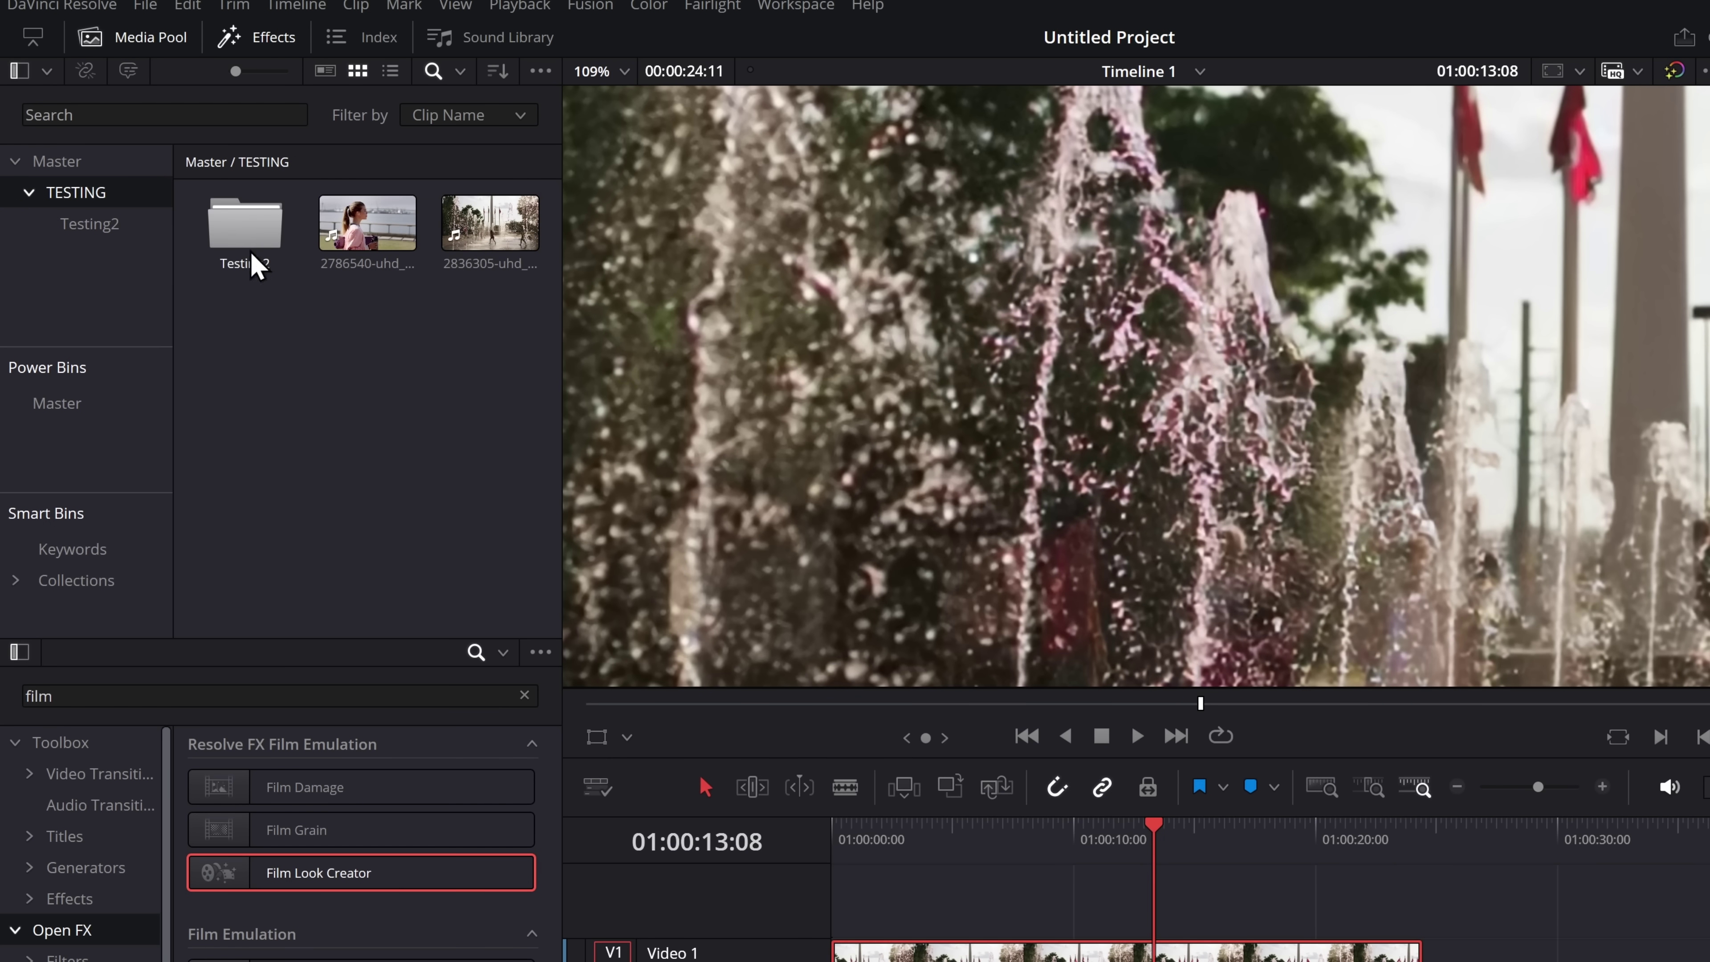
Switch to File Explorer to check the TESTING folder, and resync the media files of the TESTING bin in DaVinci Resolve
key(alt+Tab)
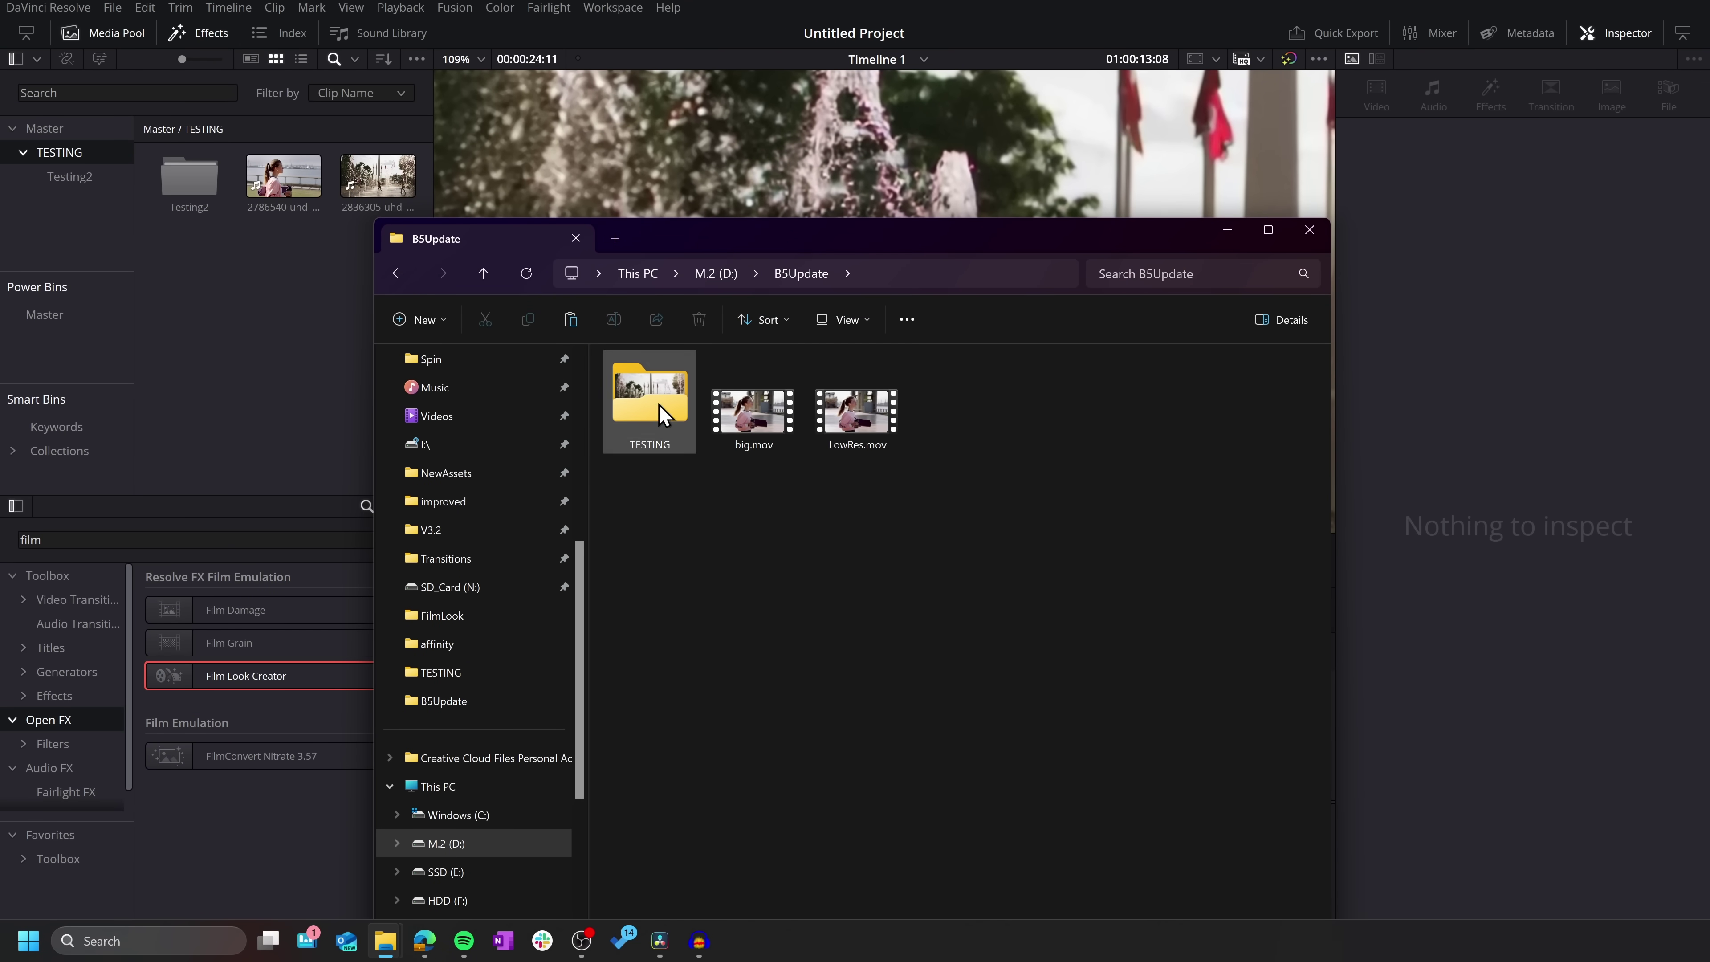
double_click(659, 405)
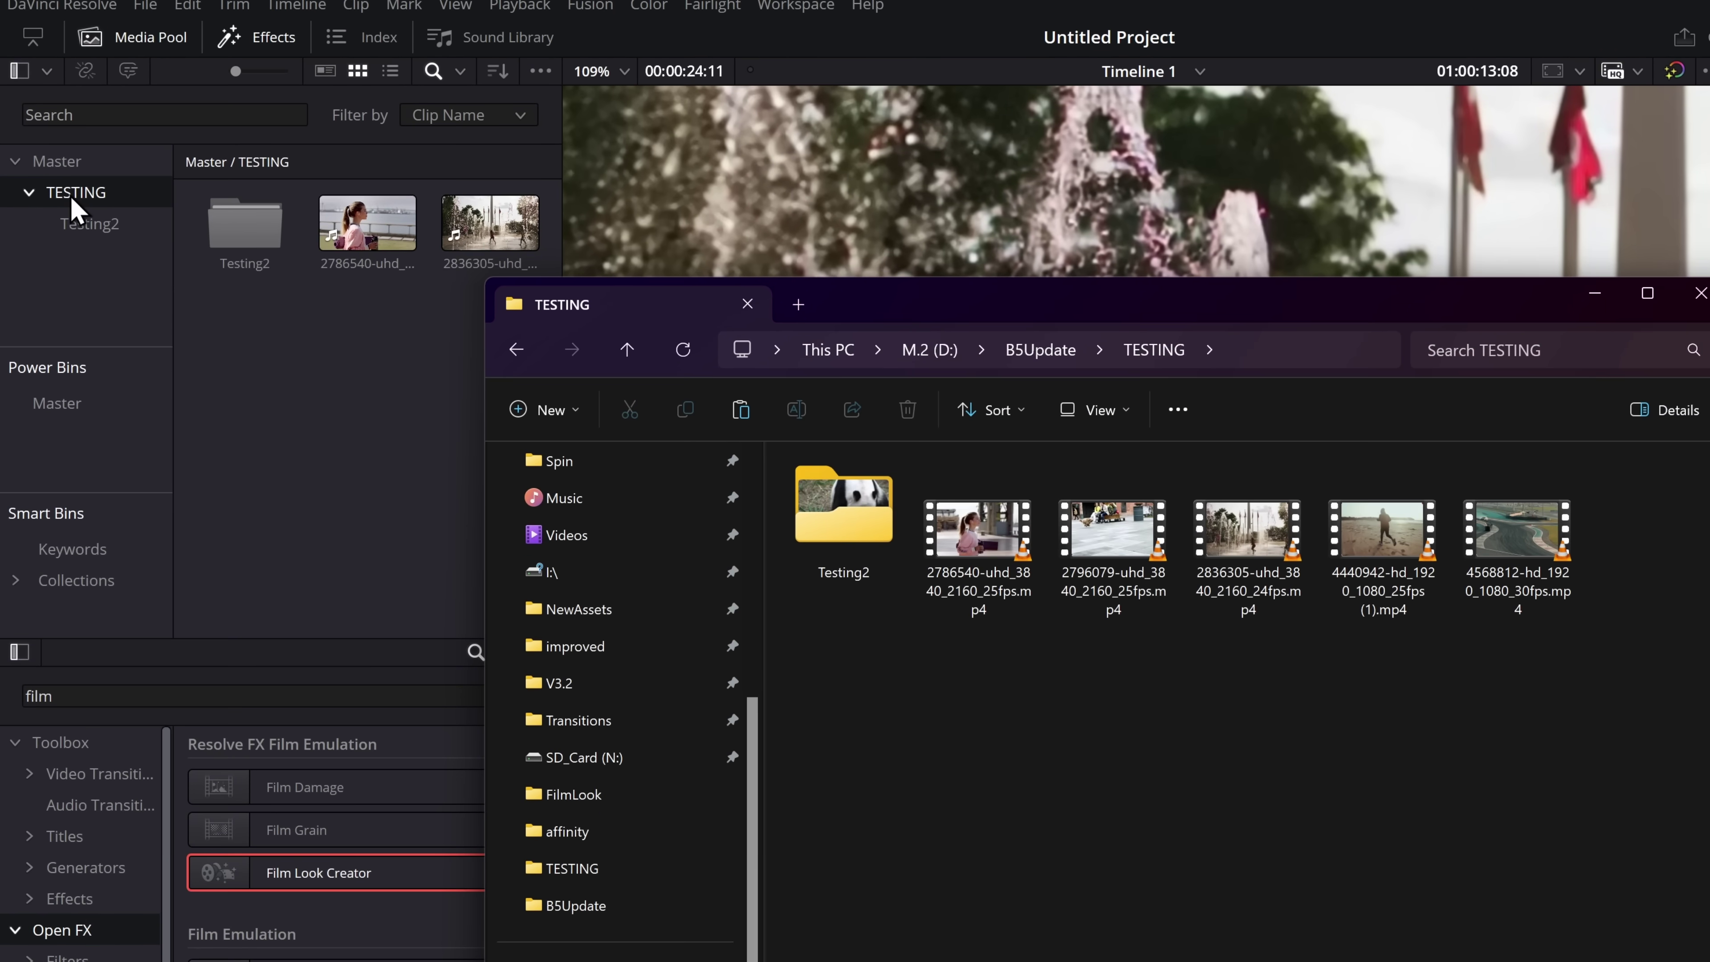
right_click(56, 159)
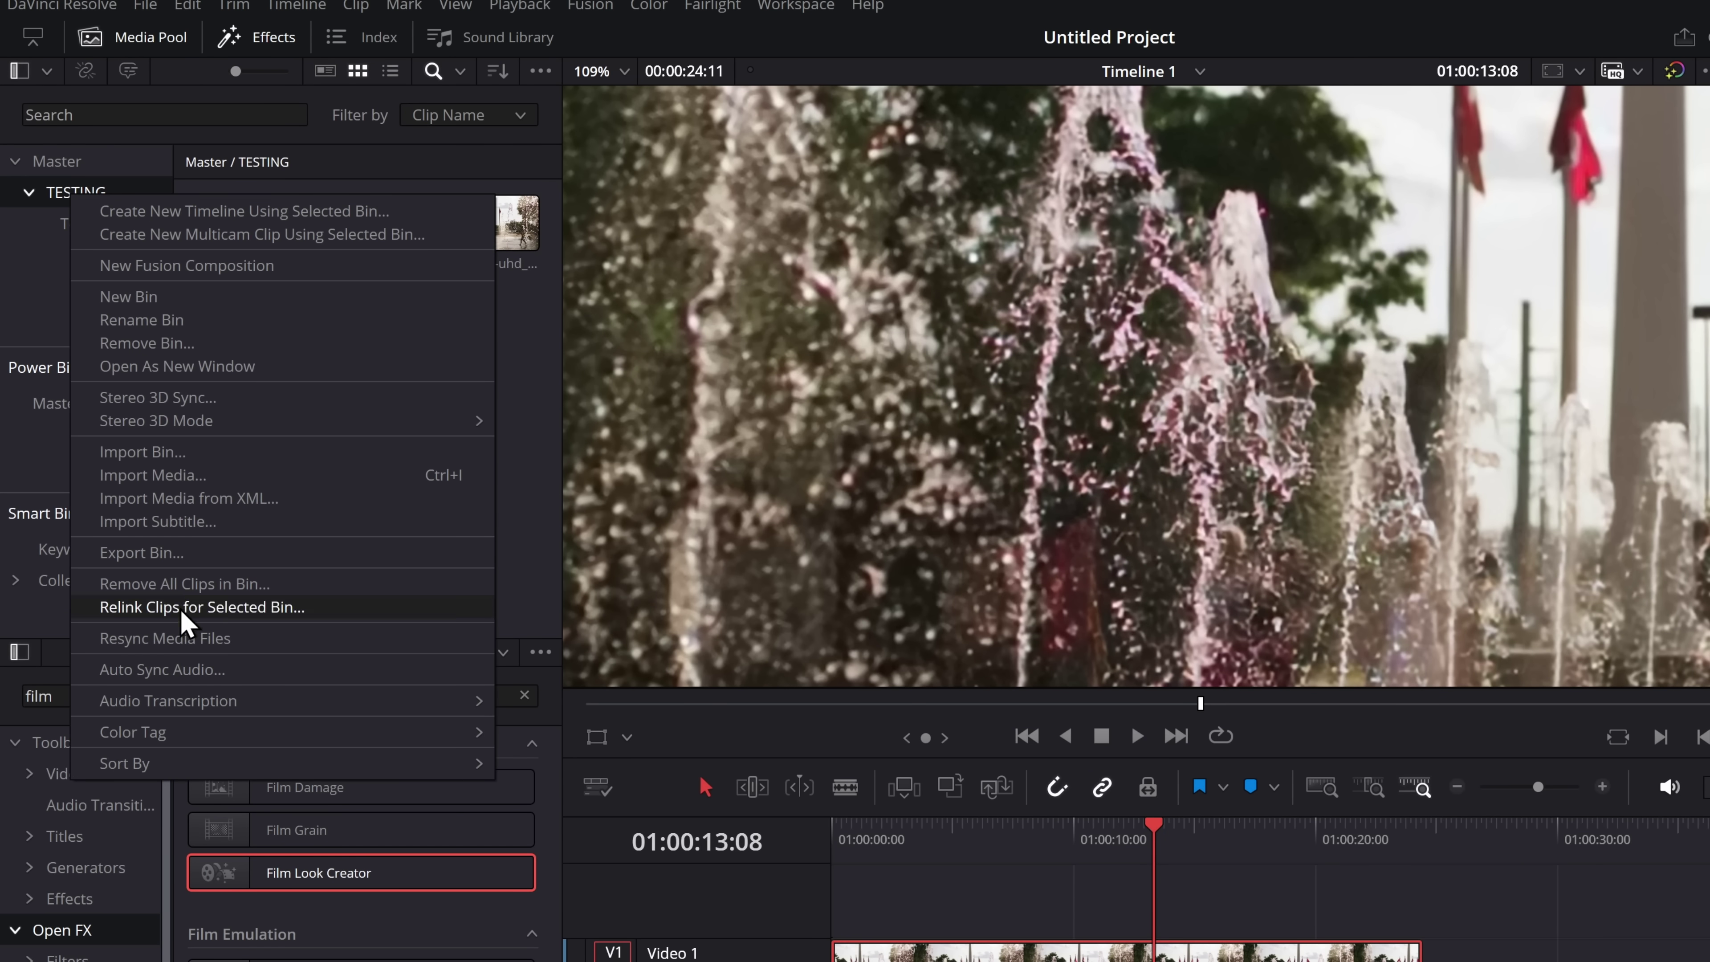
click(163, 637)
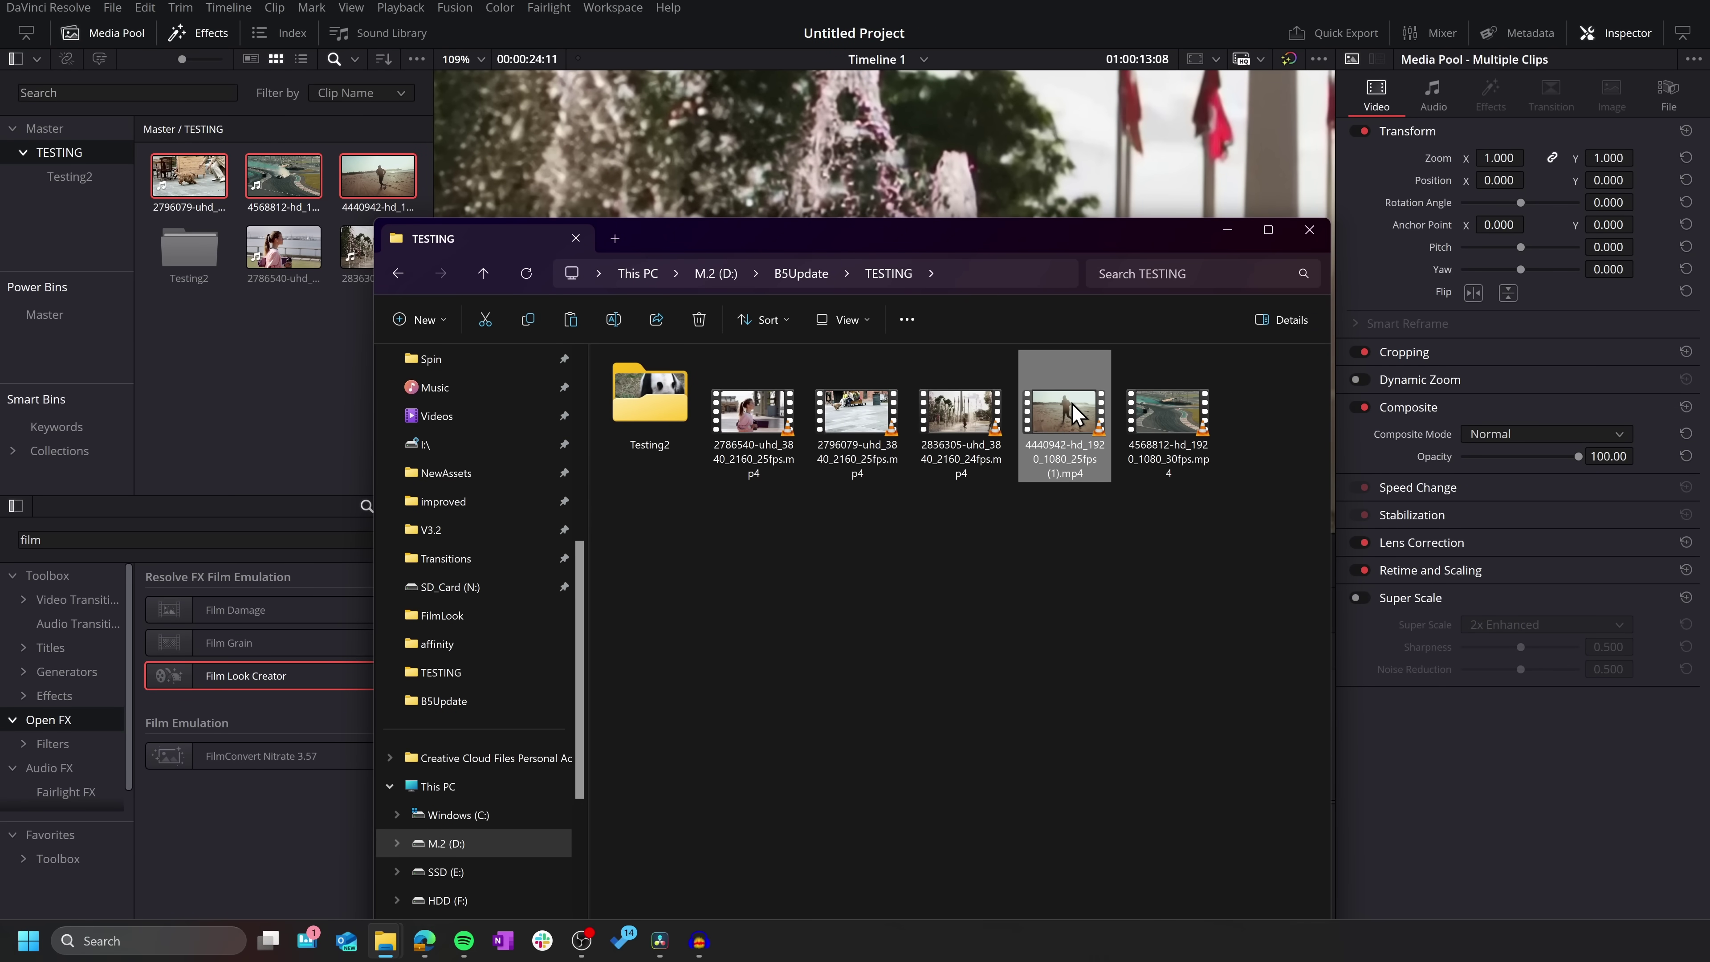
In File Explorer, copy the 4440942 and 4568812 video files from TESTING into its Testing2 subfolder
drag(1222, 547, 1071, 437)
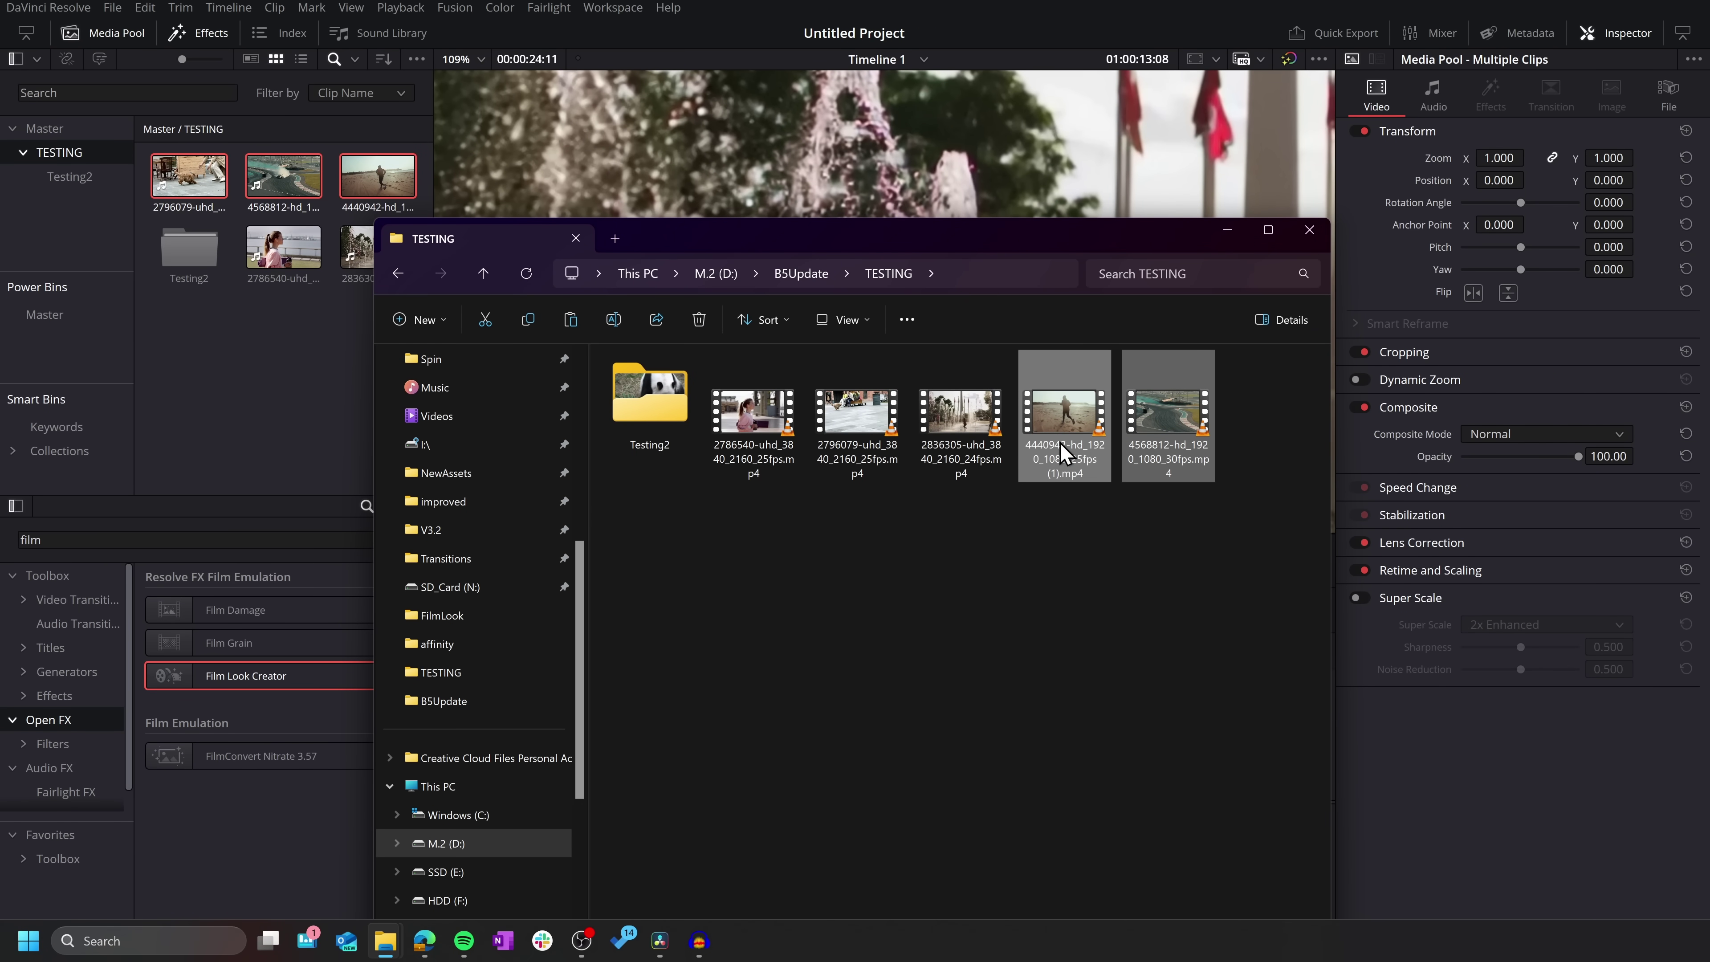
click(887, 600)
double_click(667, 416)
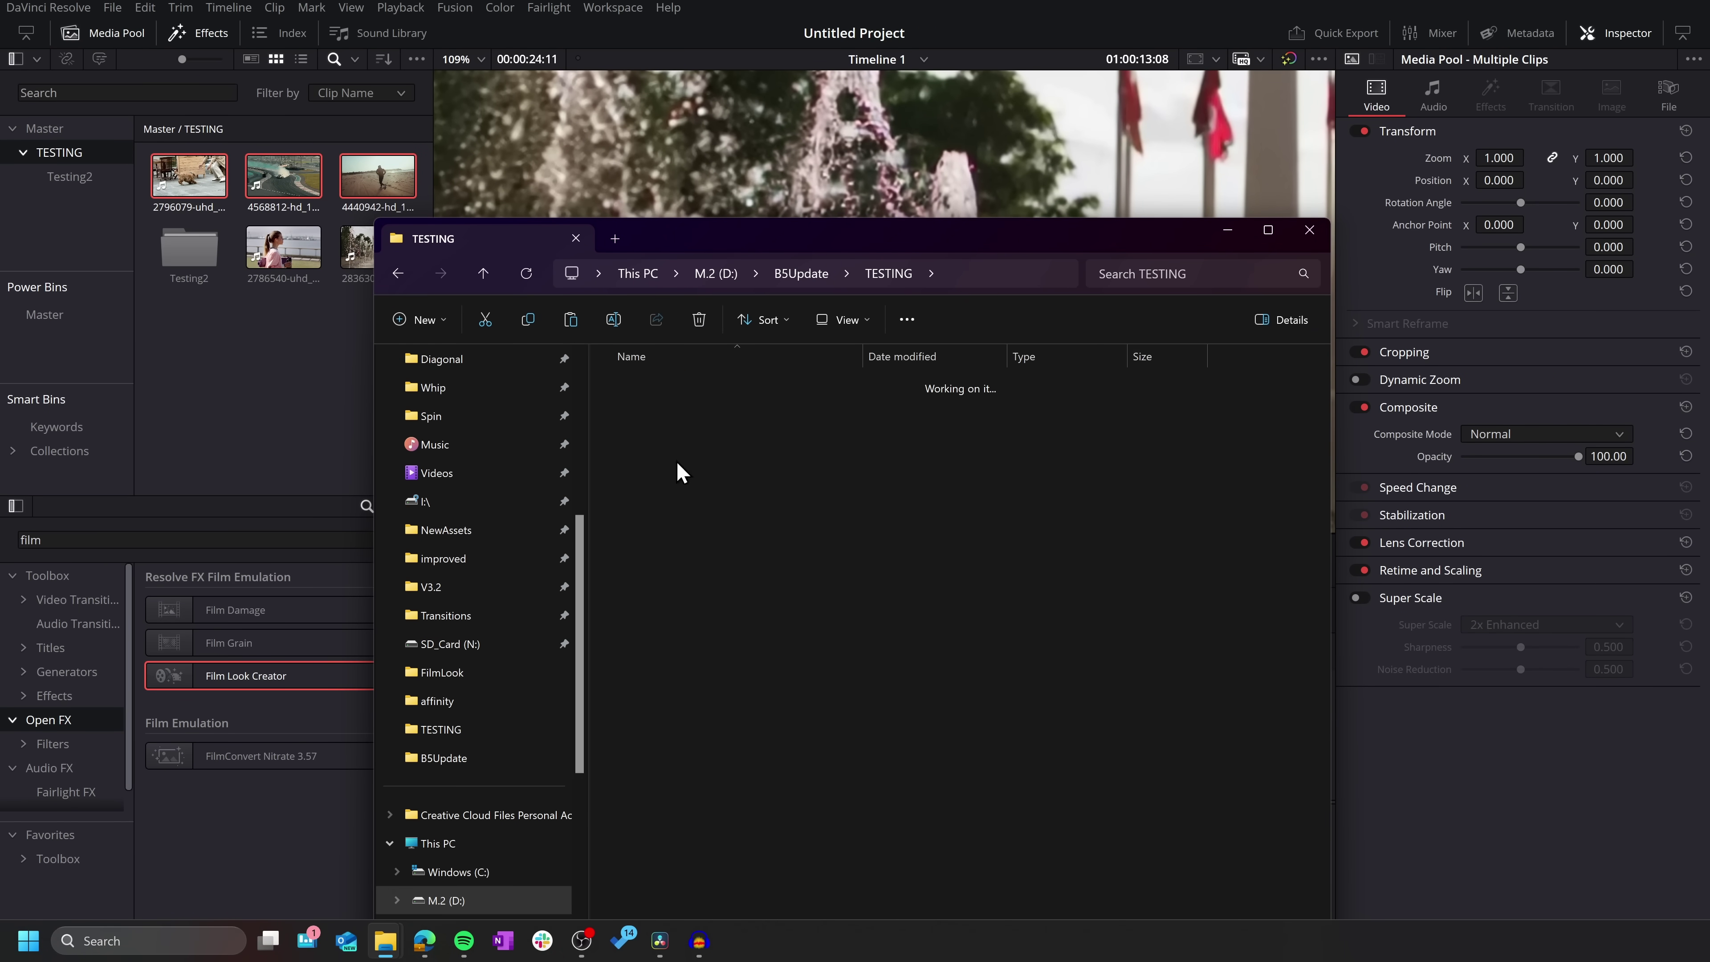
key(ctrl+v)
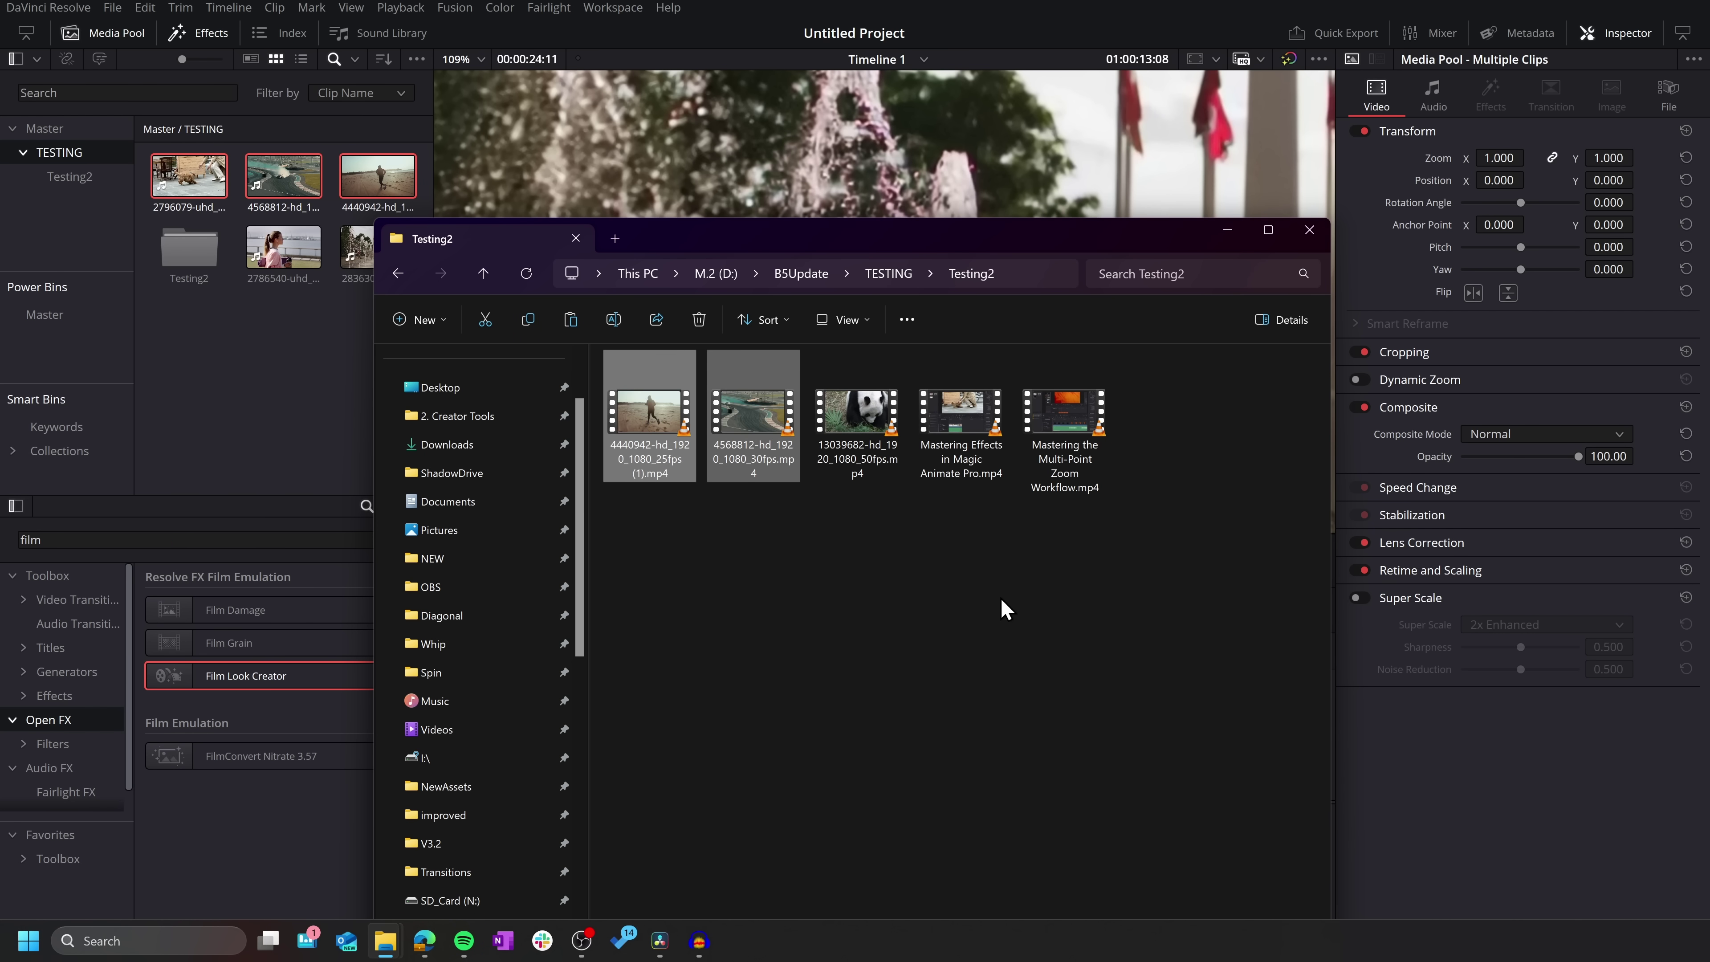
In DaVinci Resolve, resync the parent TESTING bin's media files and check the nested Testing2 bin
click(69, 177)
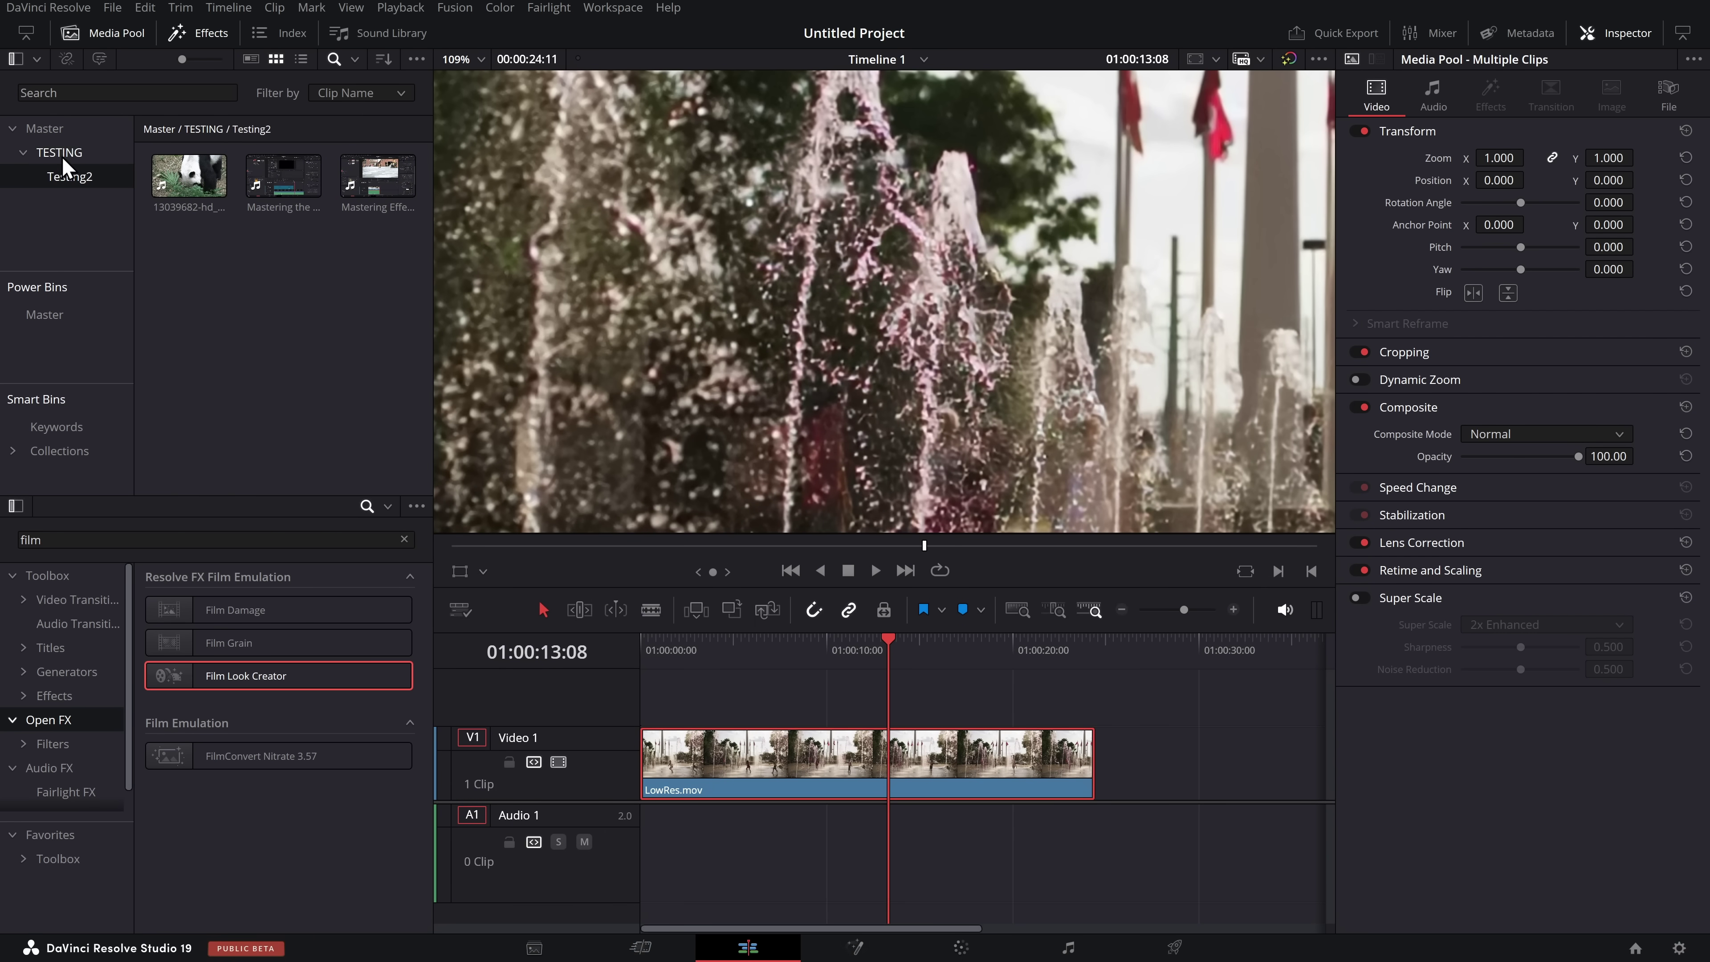
click(54, 153)
right_click(54, 153)
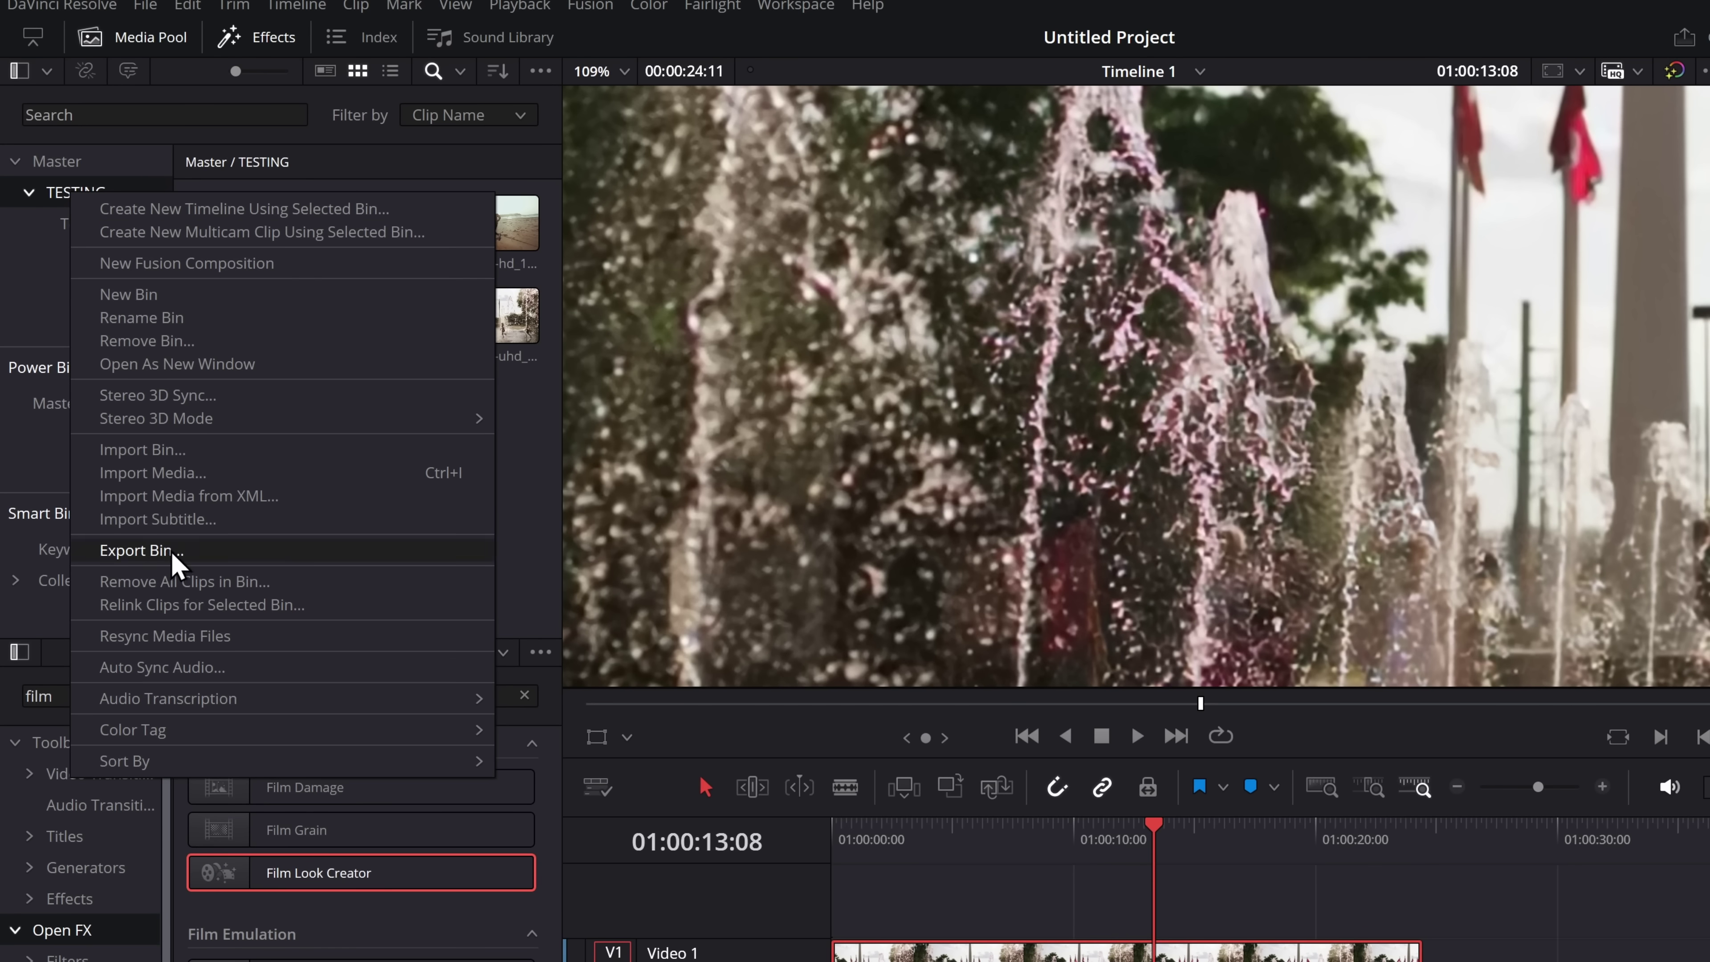
click(165, 636)
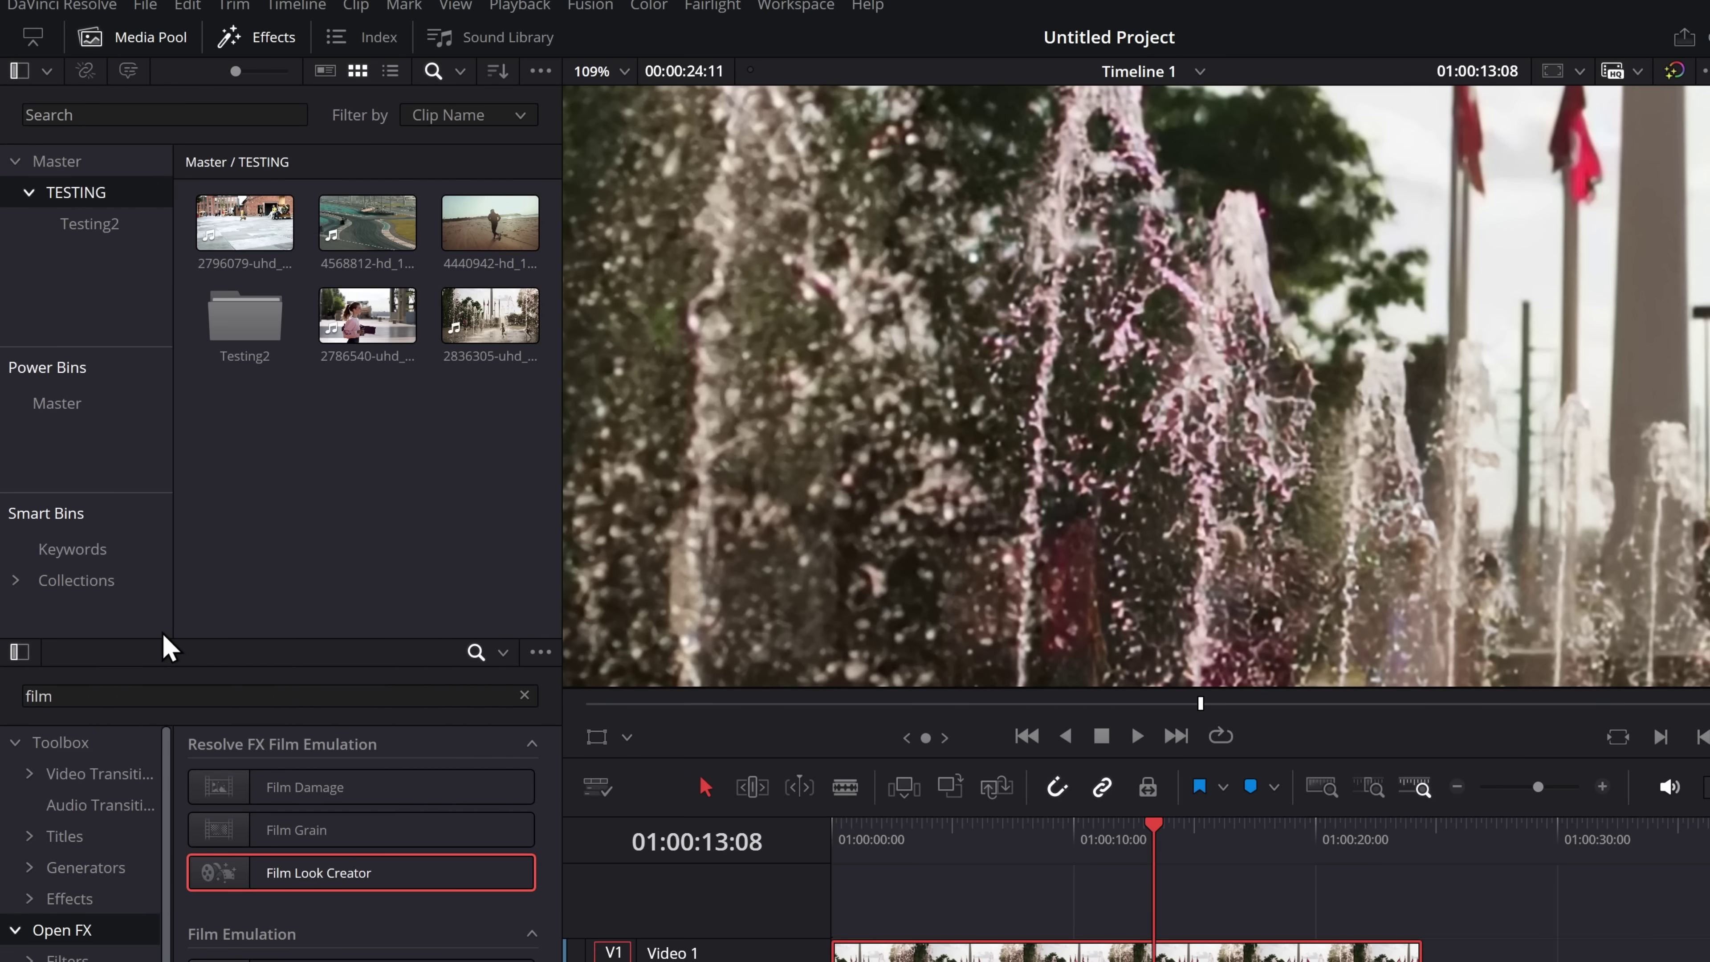
click(93, 228)
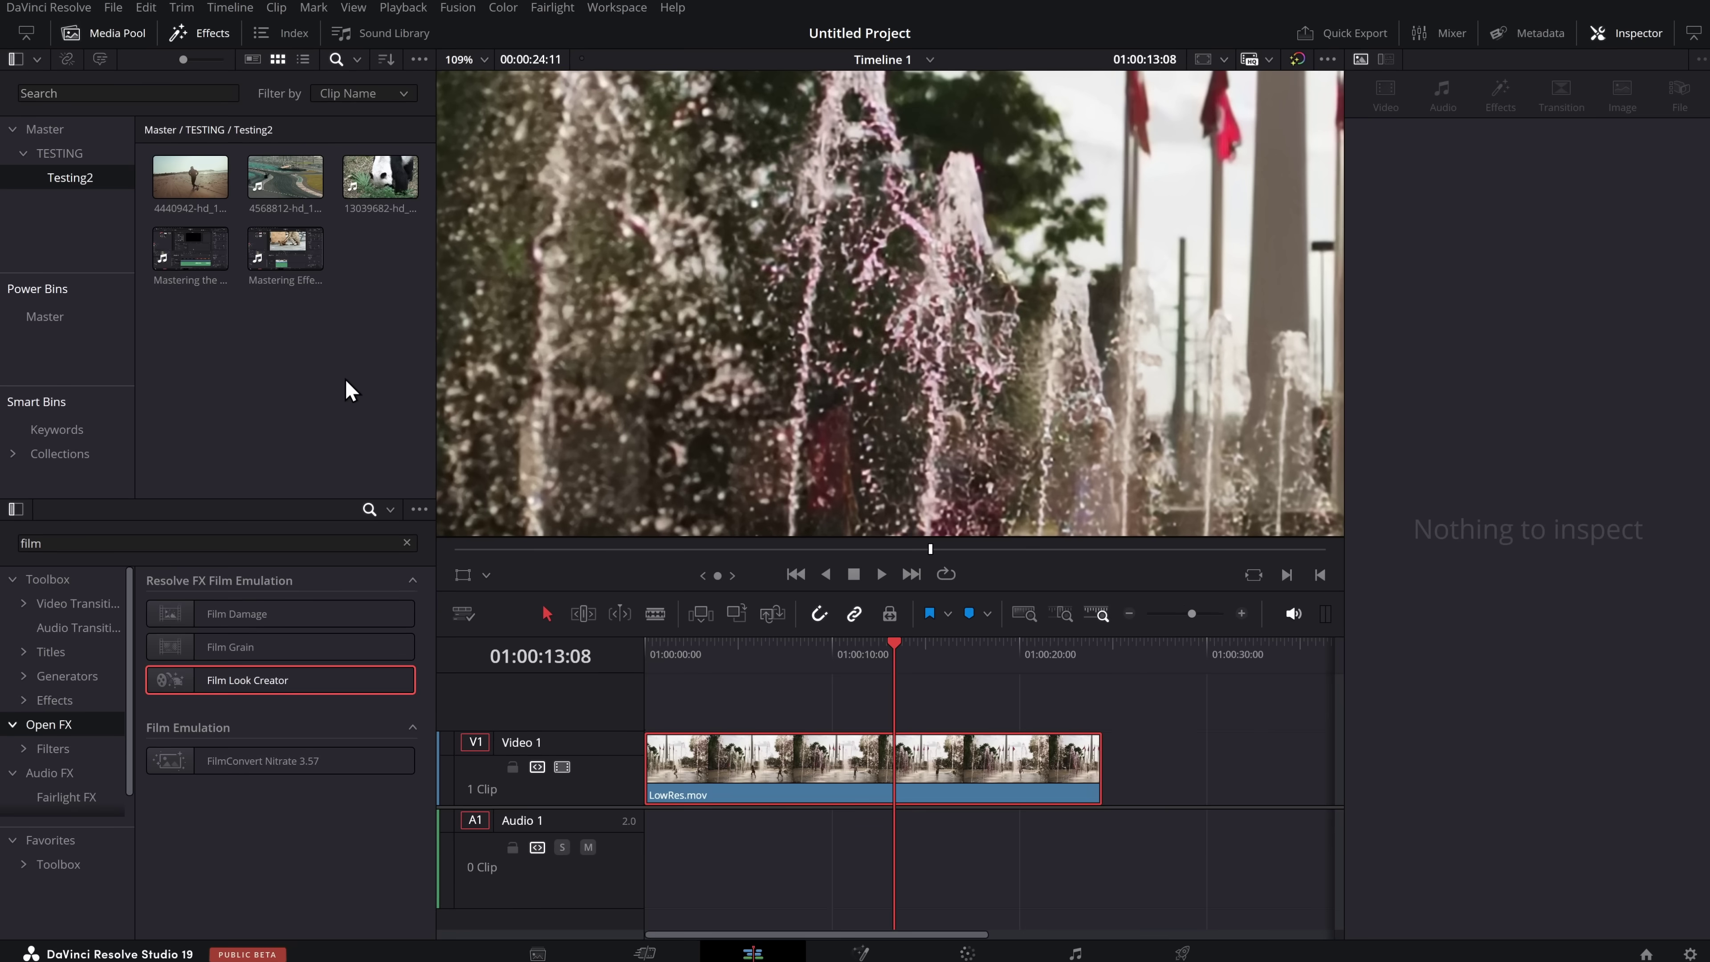
In File Explorer, create an empty folder named asdf inside TESTING, and resync the TESTING bin in DaVinci Resolve
key(alt+Tab)
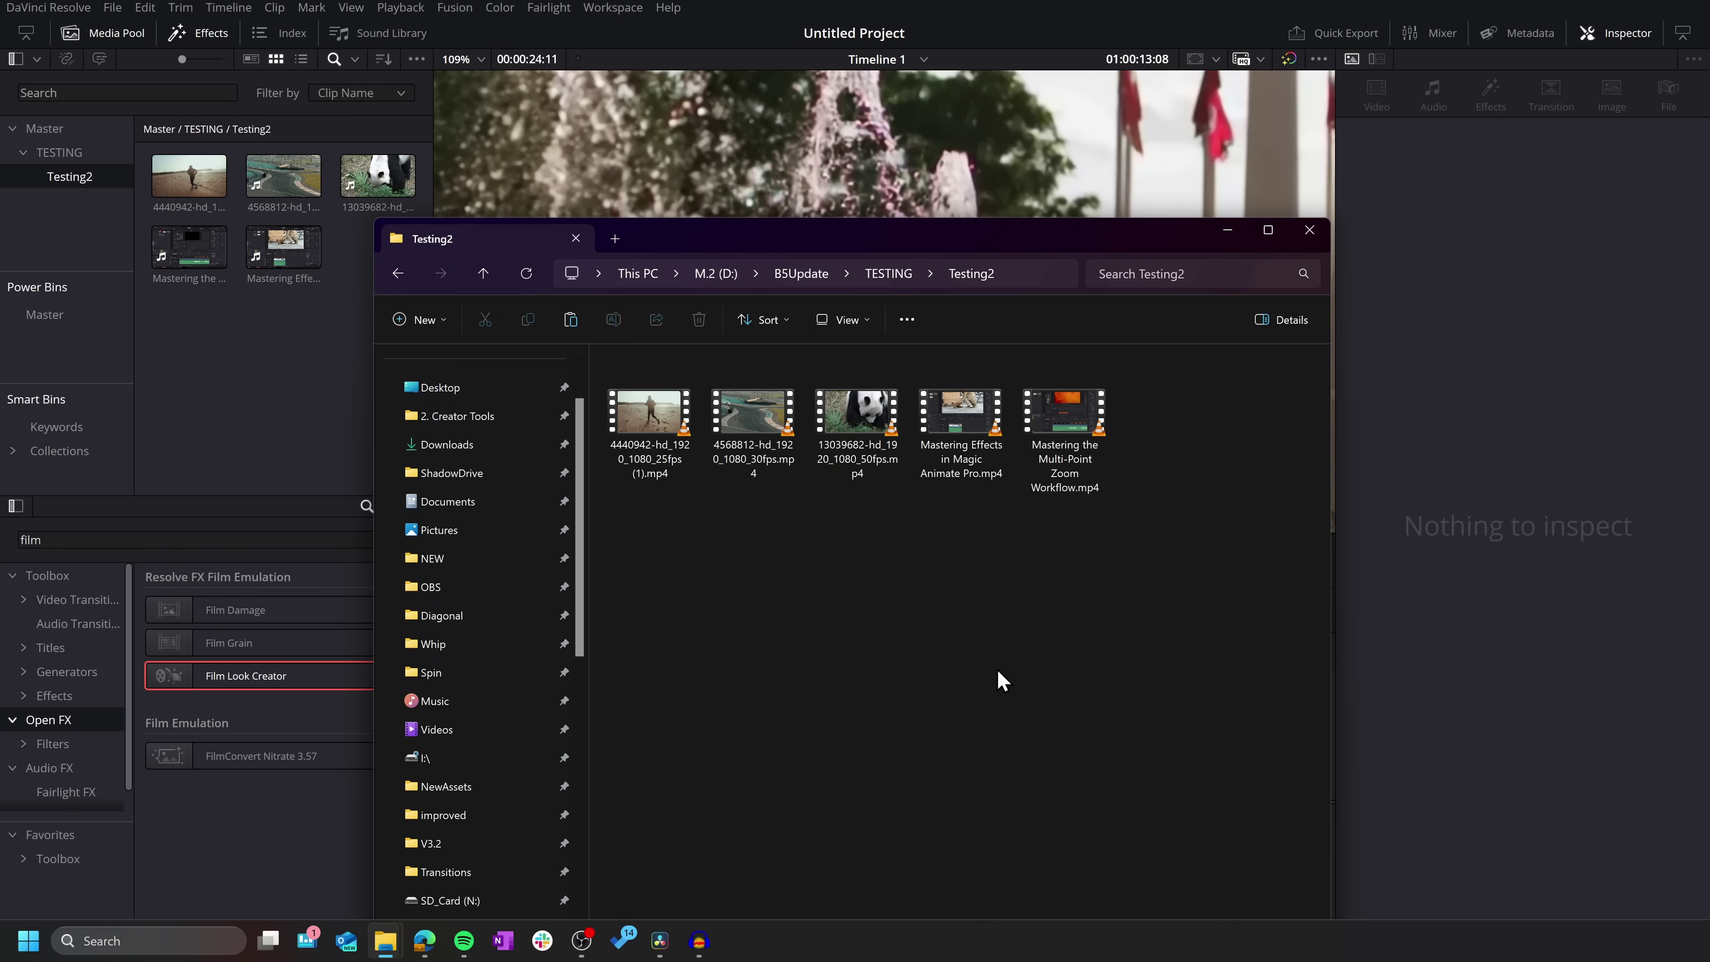
click(888, 273)
right_click(740, 561)
mouse_move(759, 811)
click(962, 547)
text(a)
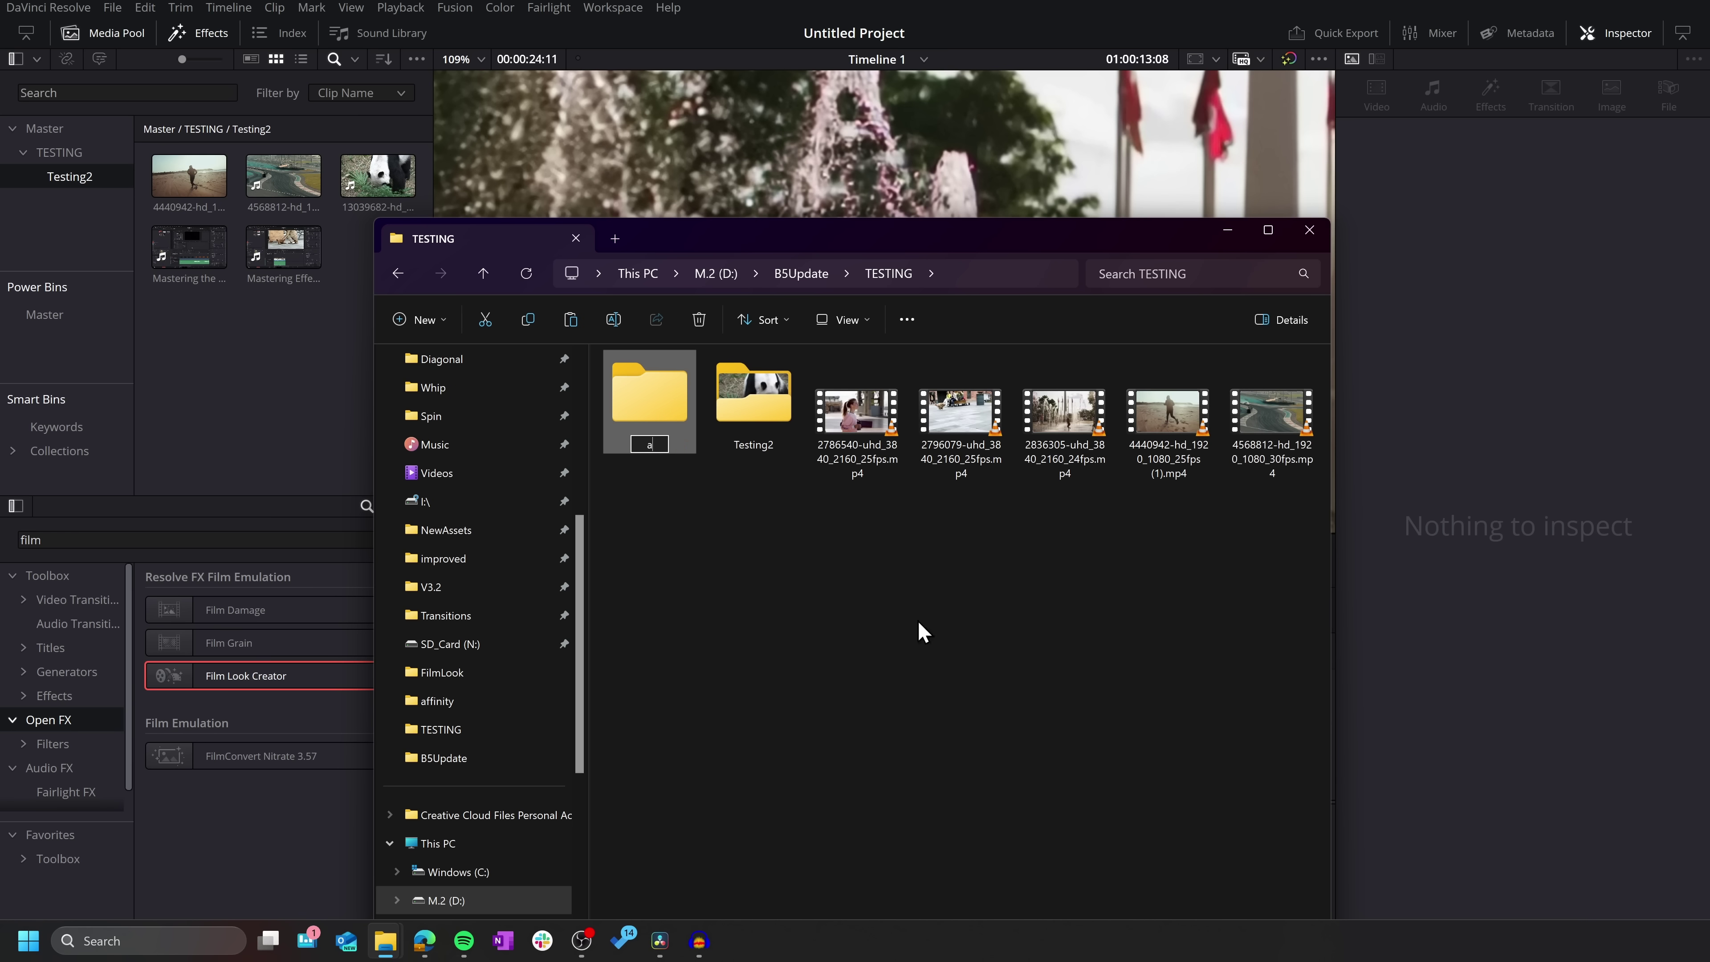
text(sdf)
click(870, 728)
right_click(58, 157)
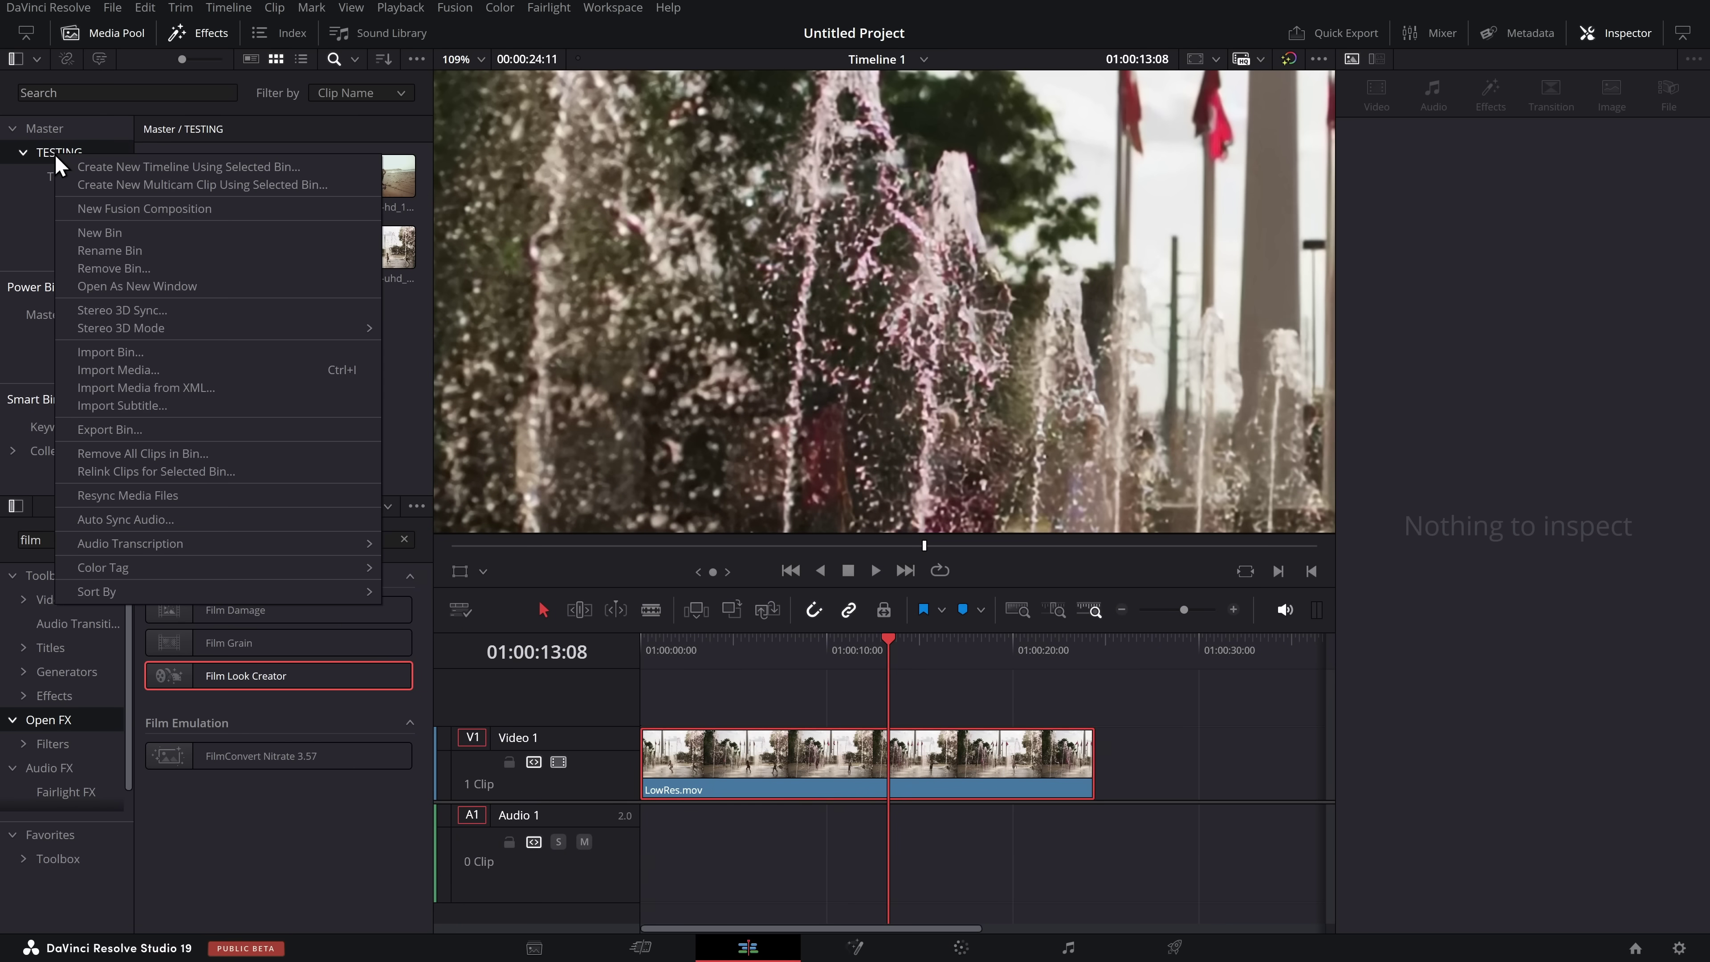
click(162, 496)
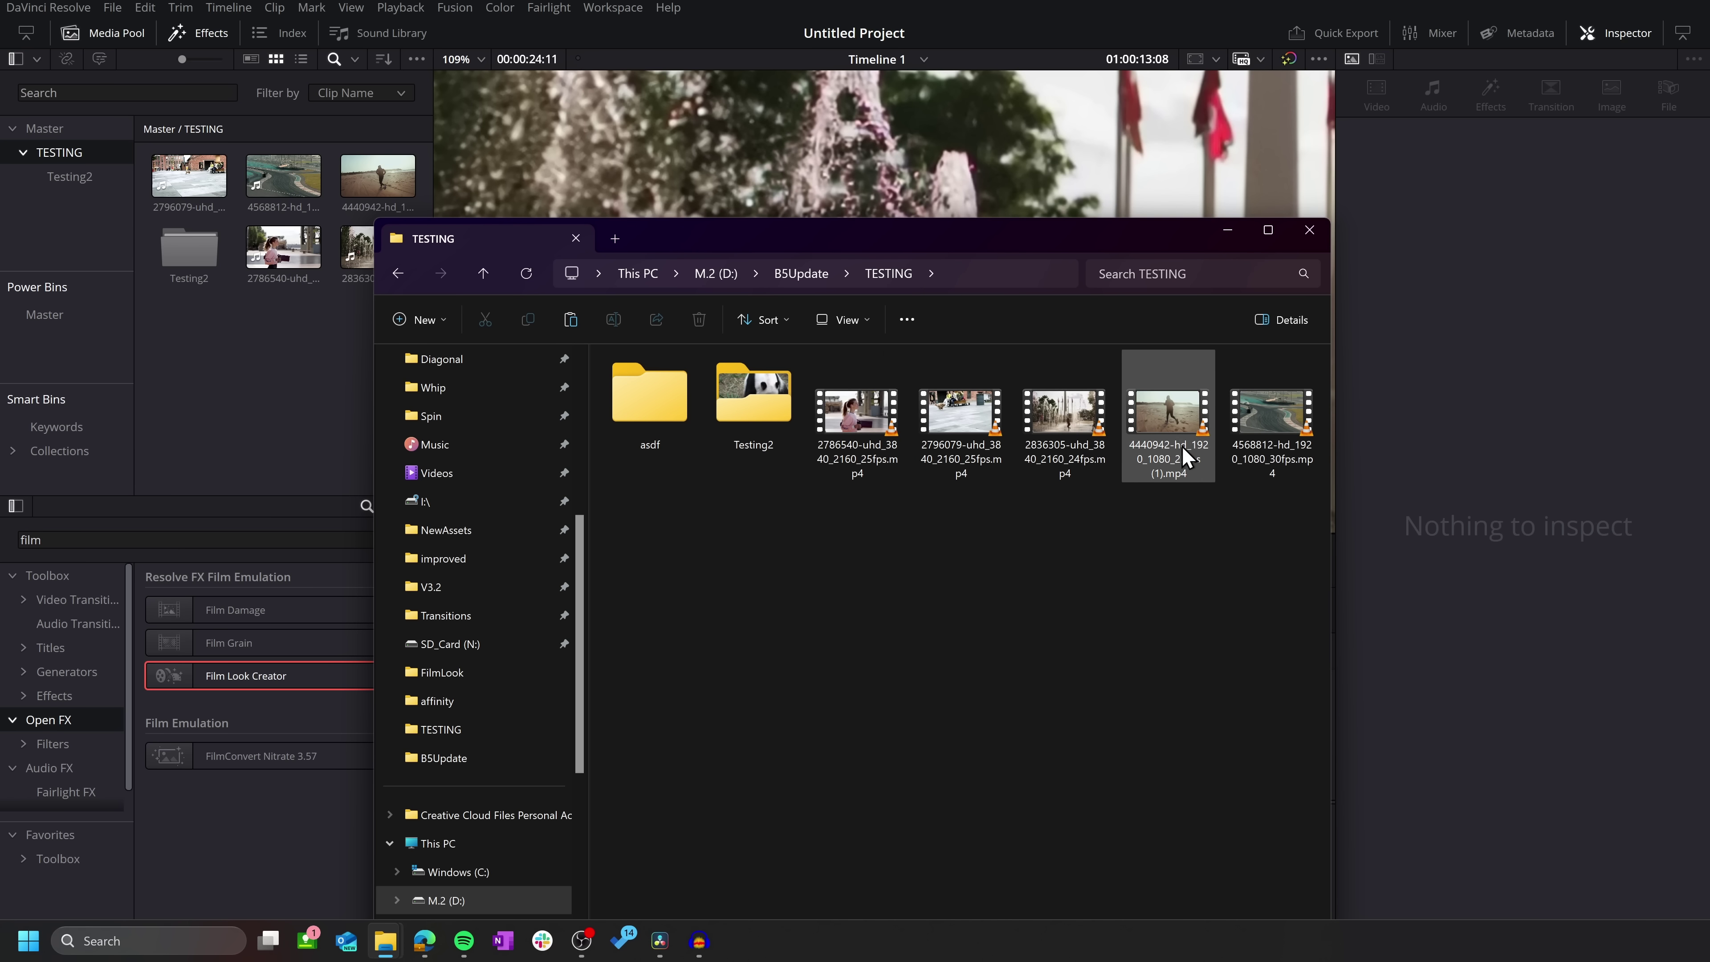
Import the TESTING folder from File Explorer into the Master power bin and show the new power bin's contents
click(233, 347)
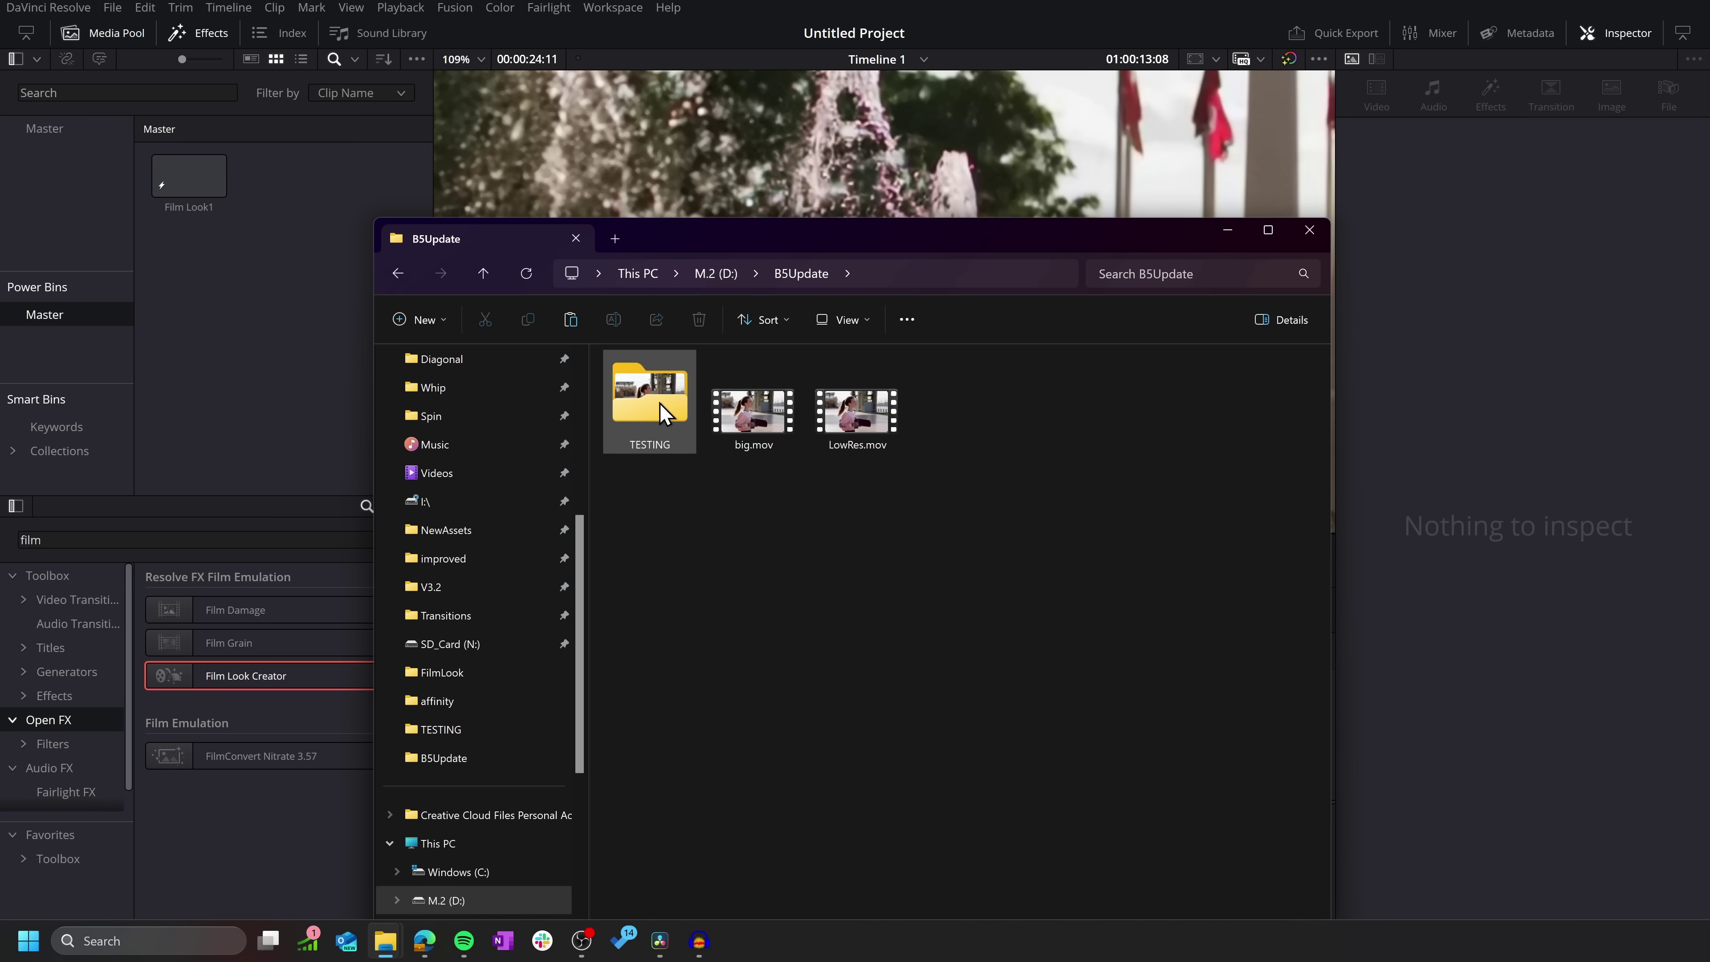
drag(649, 401, 576, 426)
drag(55, 355, 58, 355)
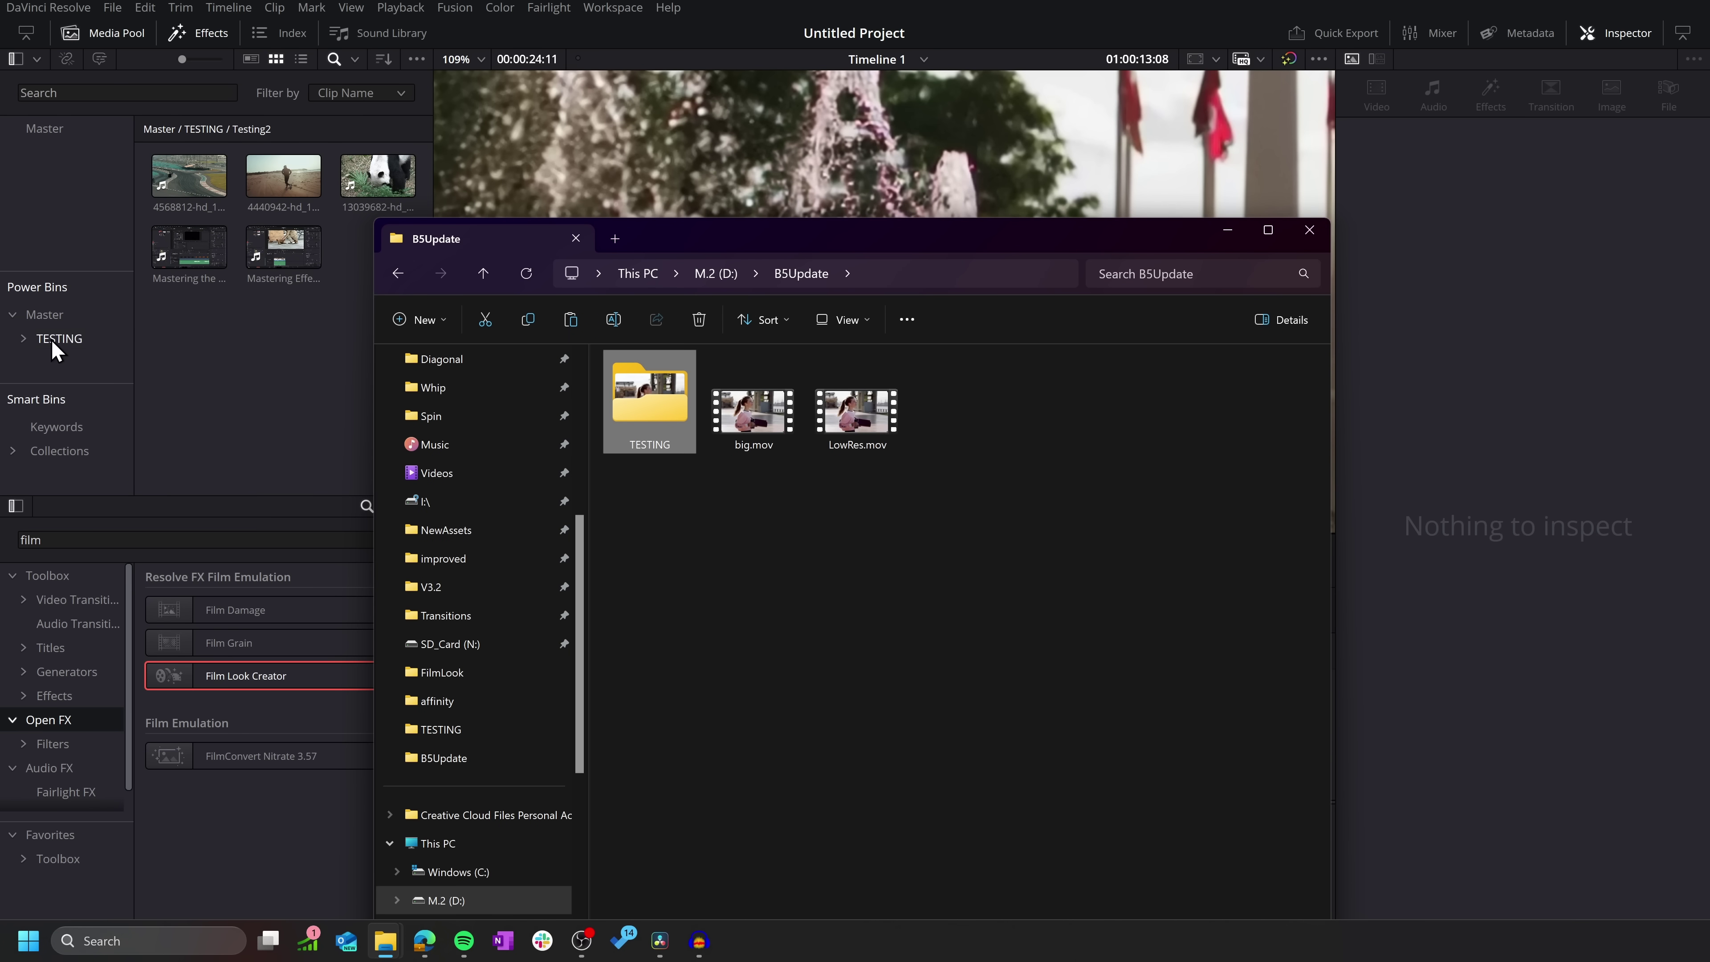
click(53, 341)
Check the TESTING folder's files in File Explorer, and resync the media files of the TESTING power bin in DaVinci Resolve
key(alt+Tab)
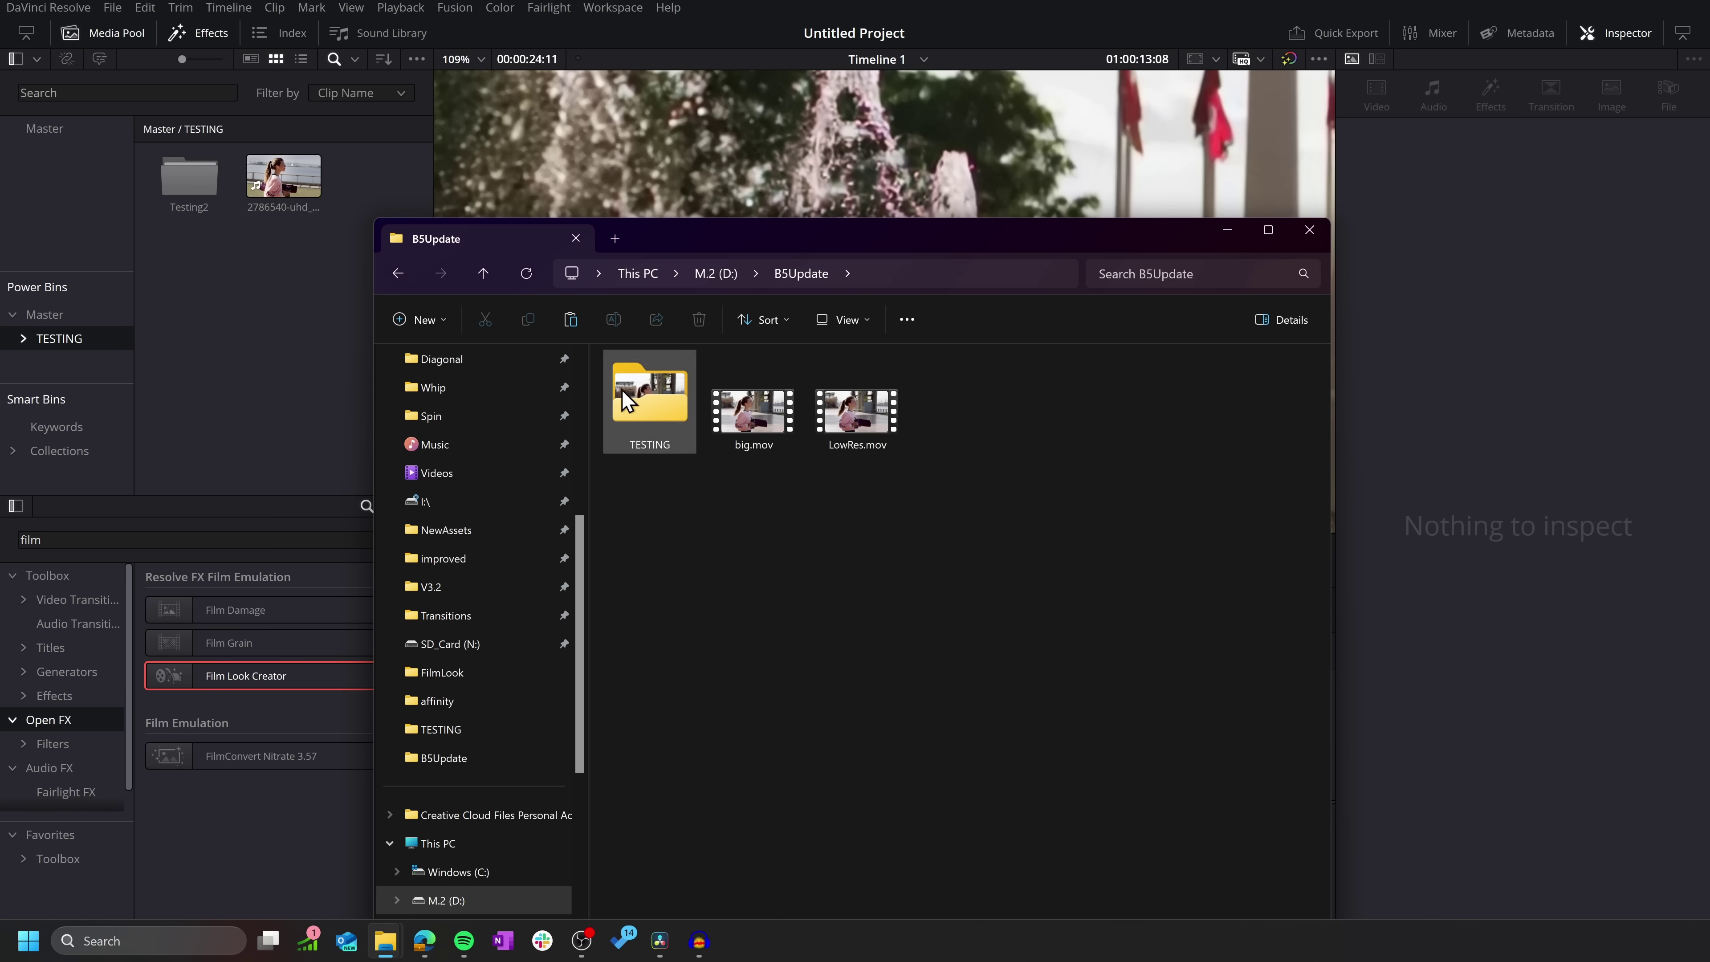
double_click(622, 389)
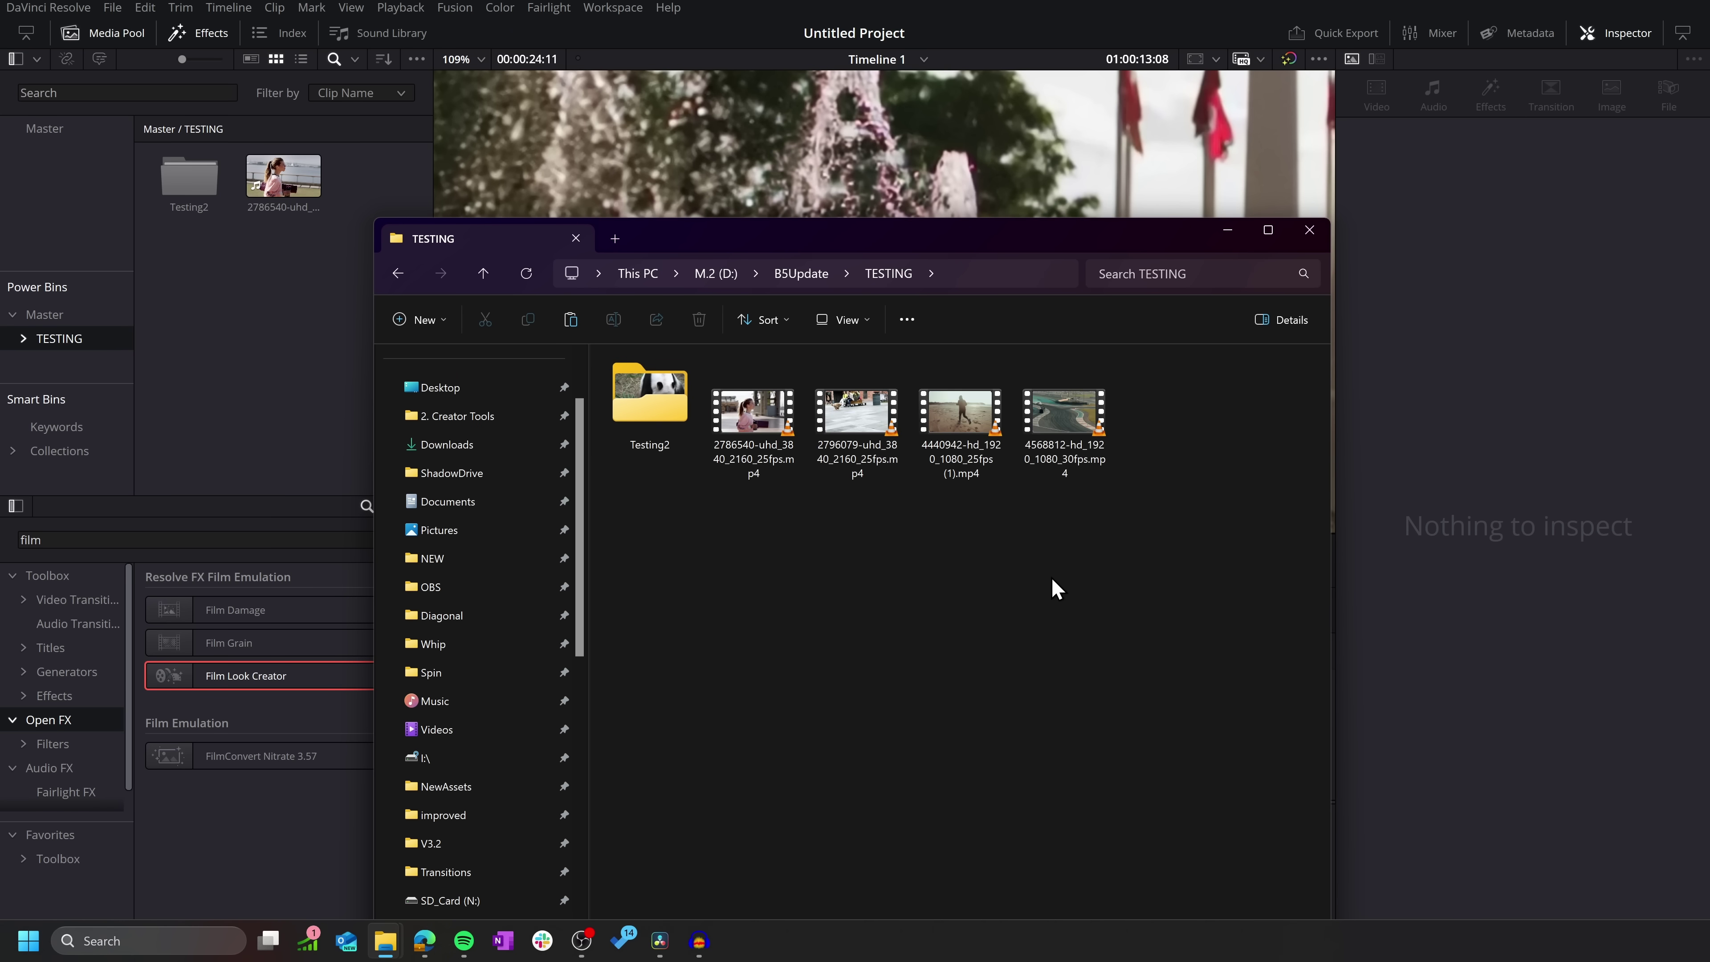
click(54, 338)
right_click(54, 338)
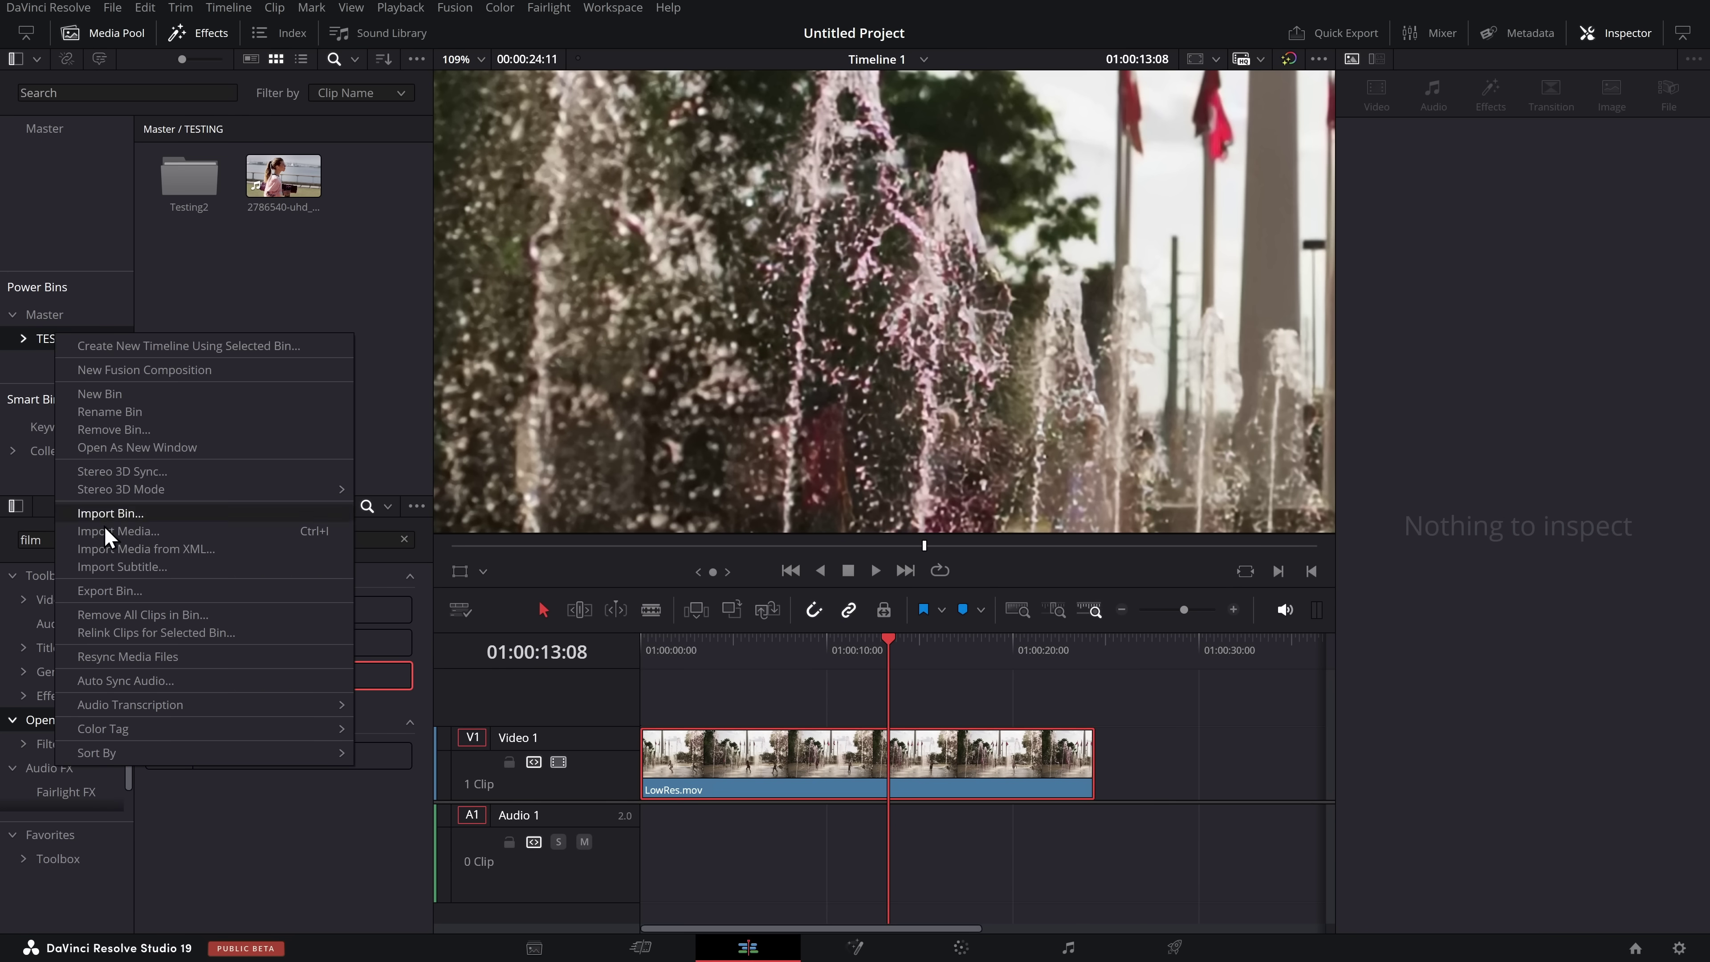
click(119, 657)
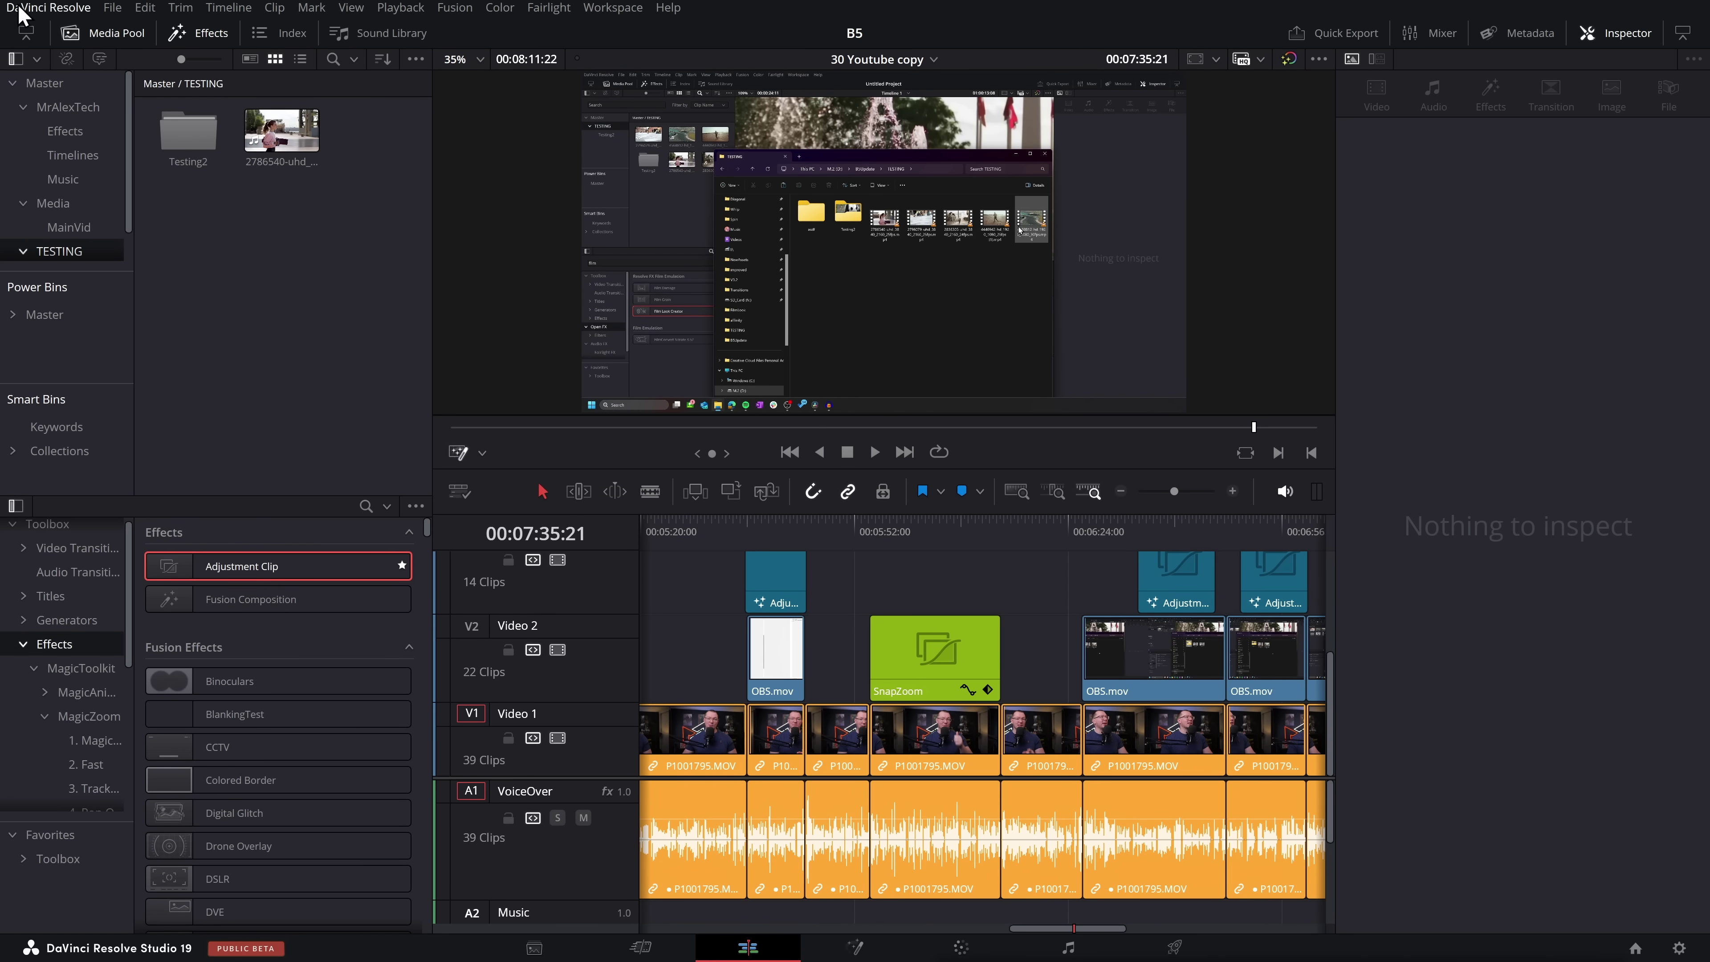
Look up the shortcut assigned to the Resync command in Keyboard Customization by searching for "resync", and close the dialog
click(42, 8)
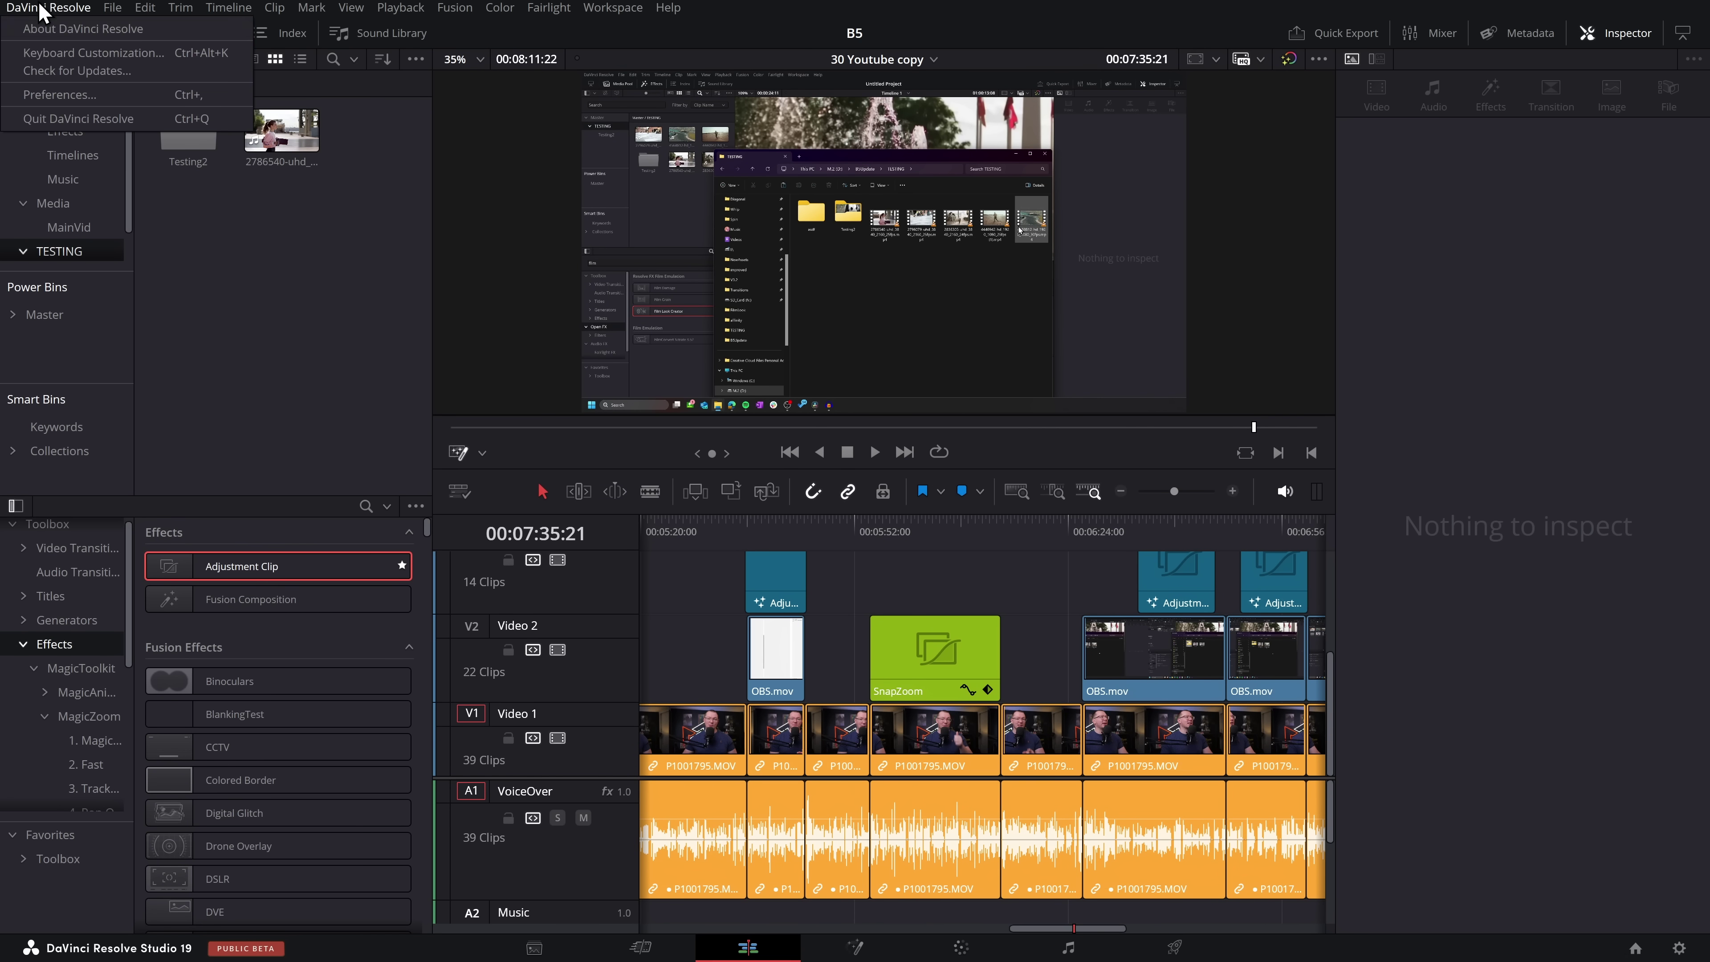
click(93, 52)
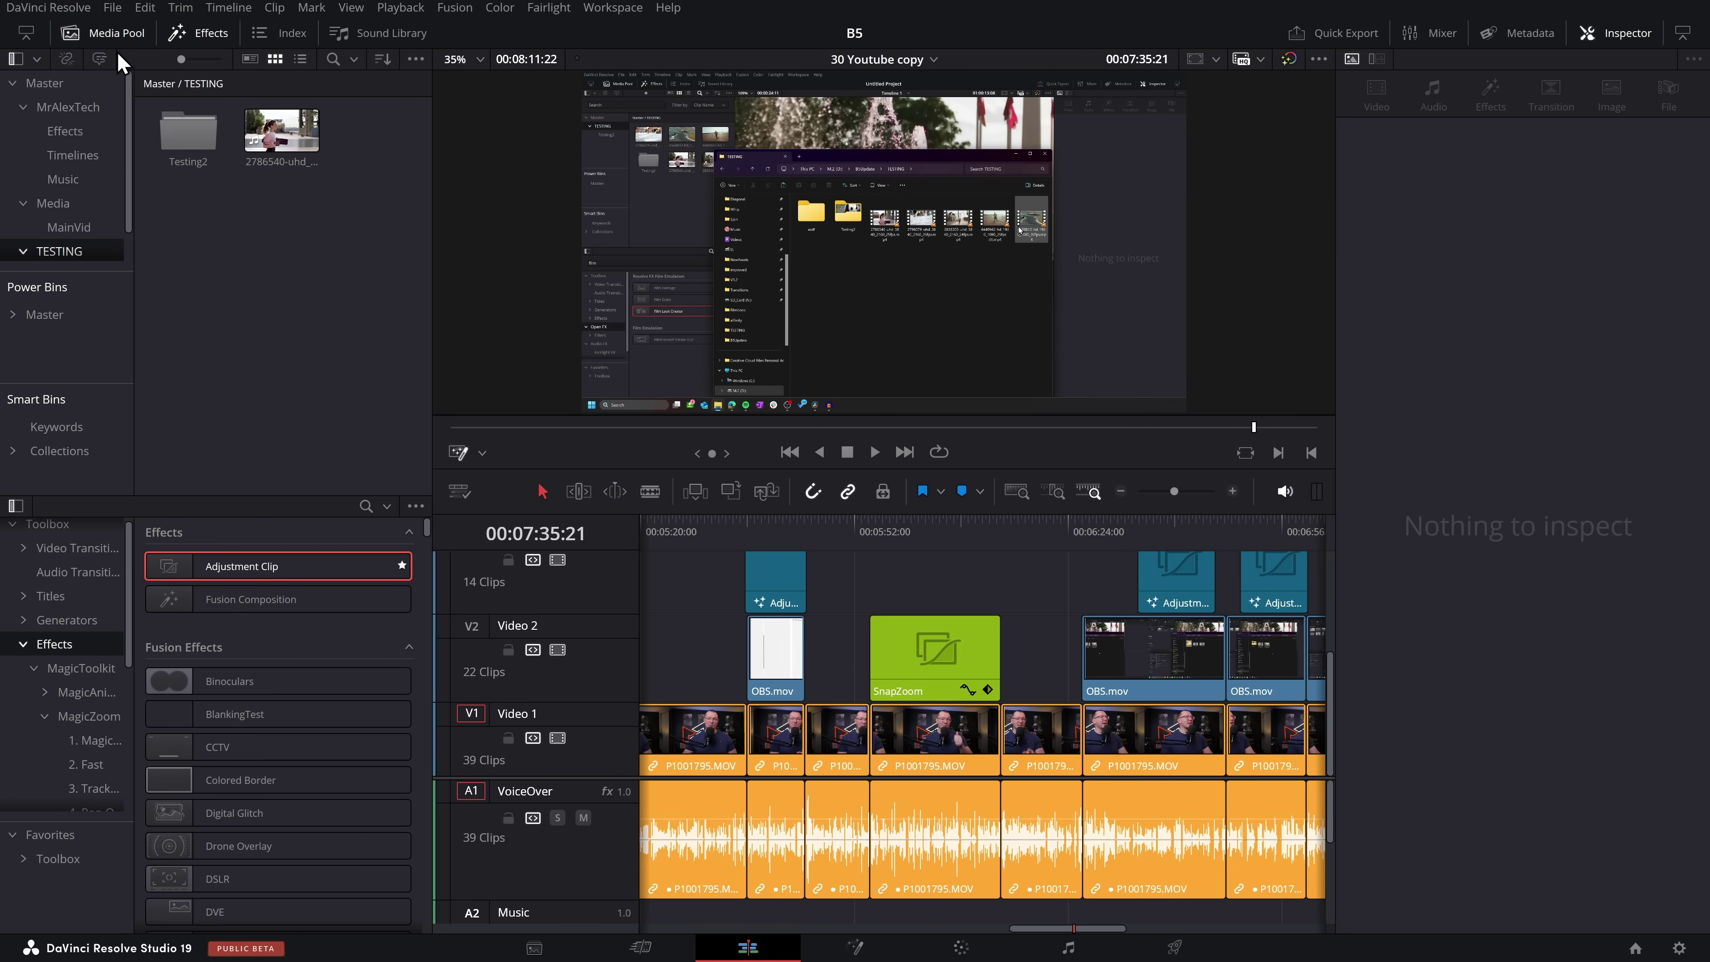
click(1347, 383)
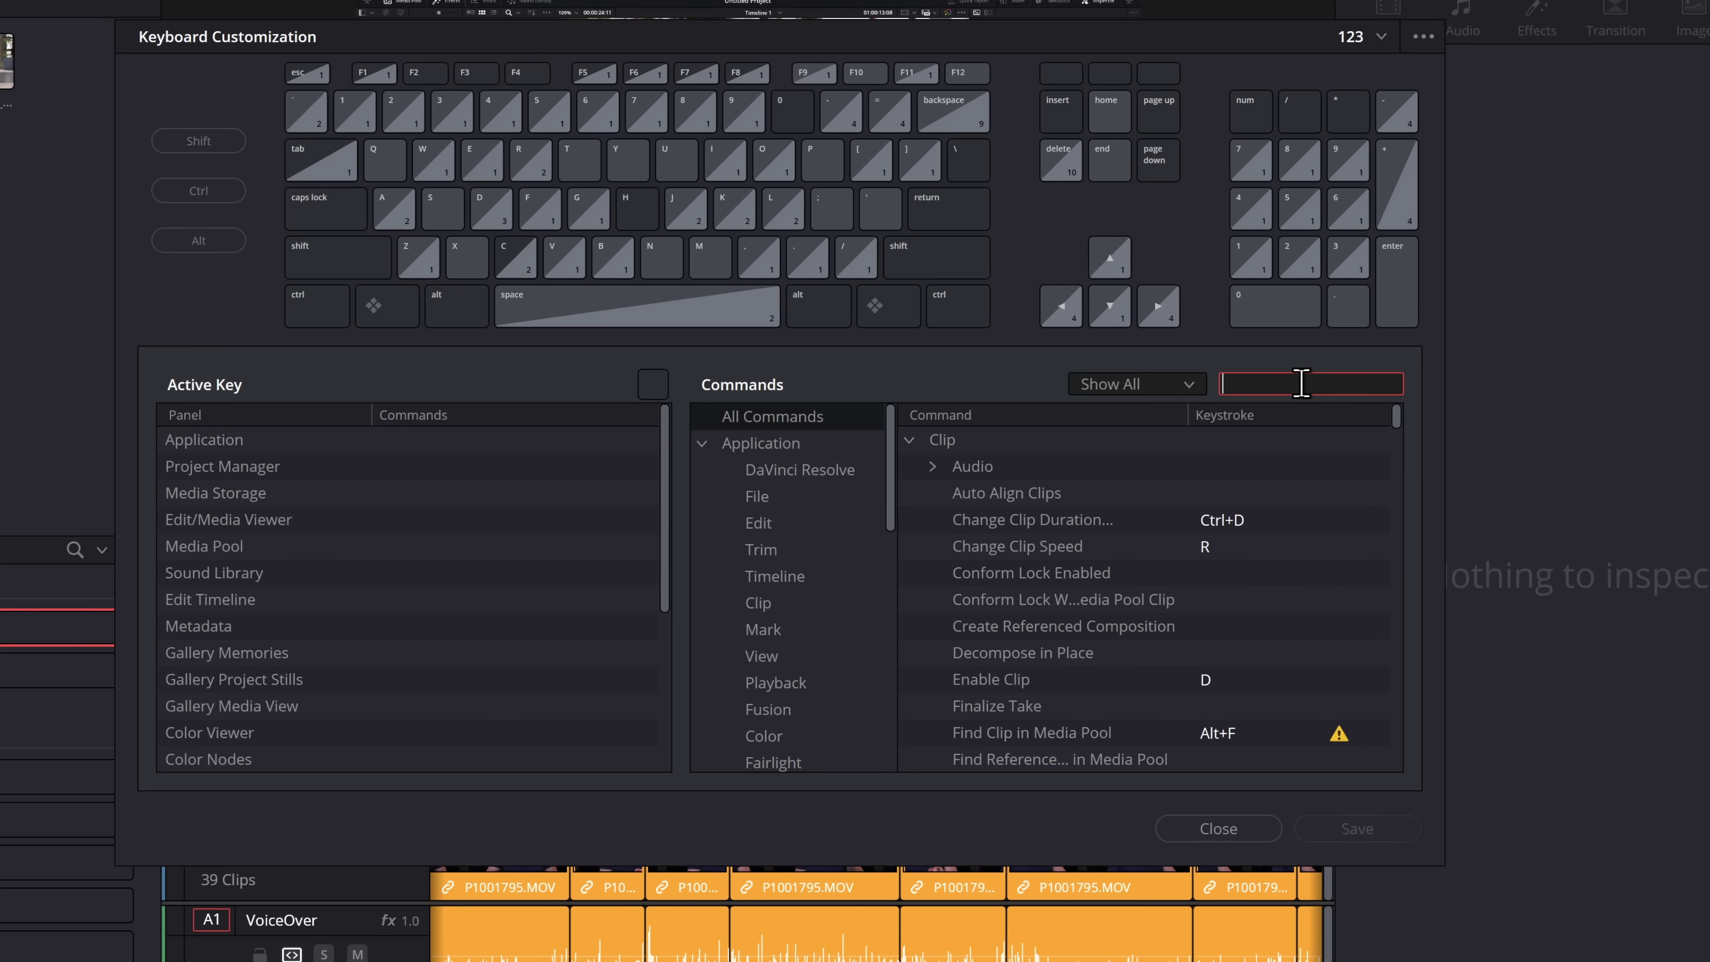
text(resync)
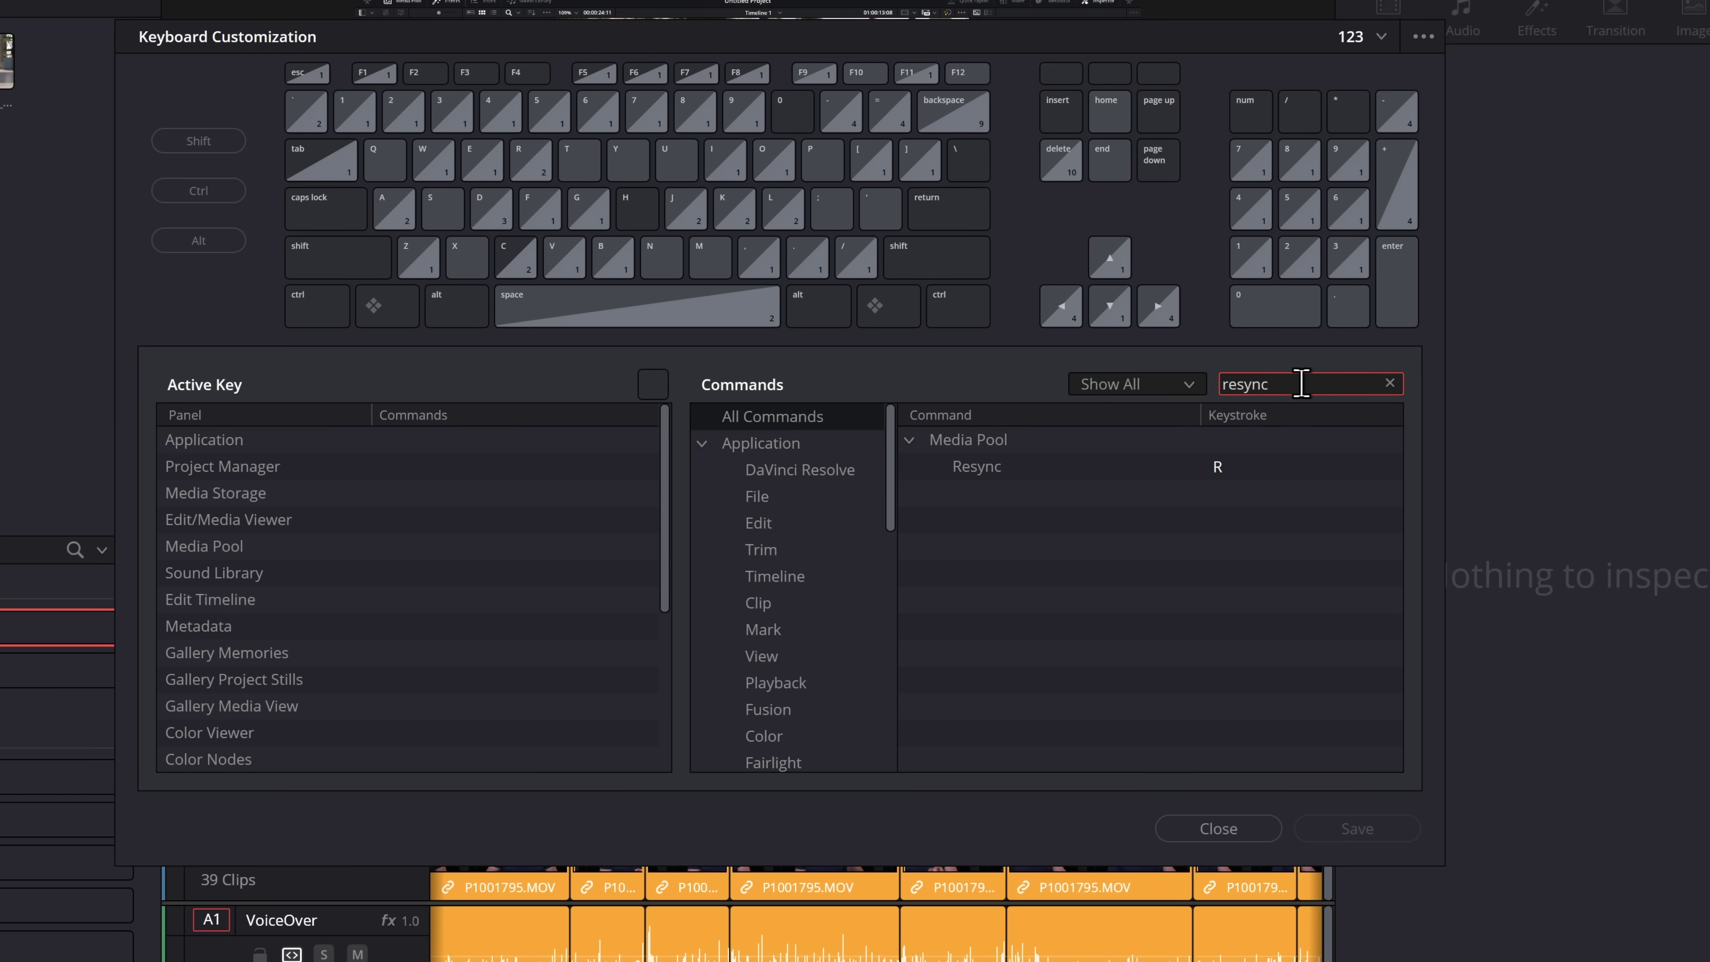
click(980, 469)
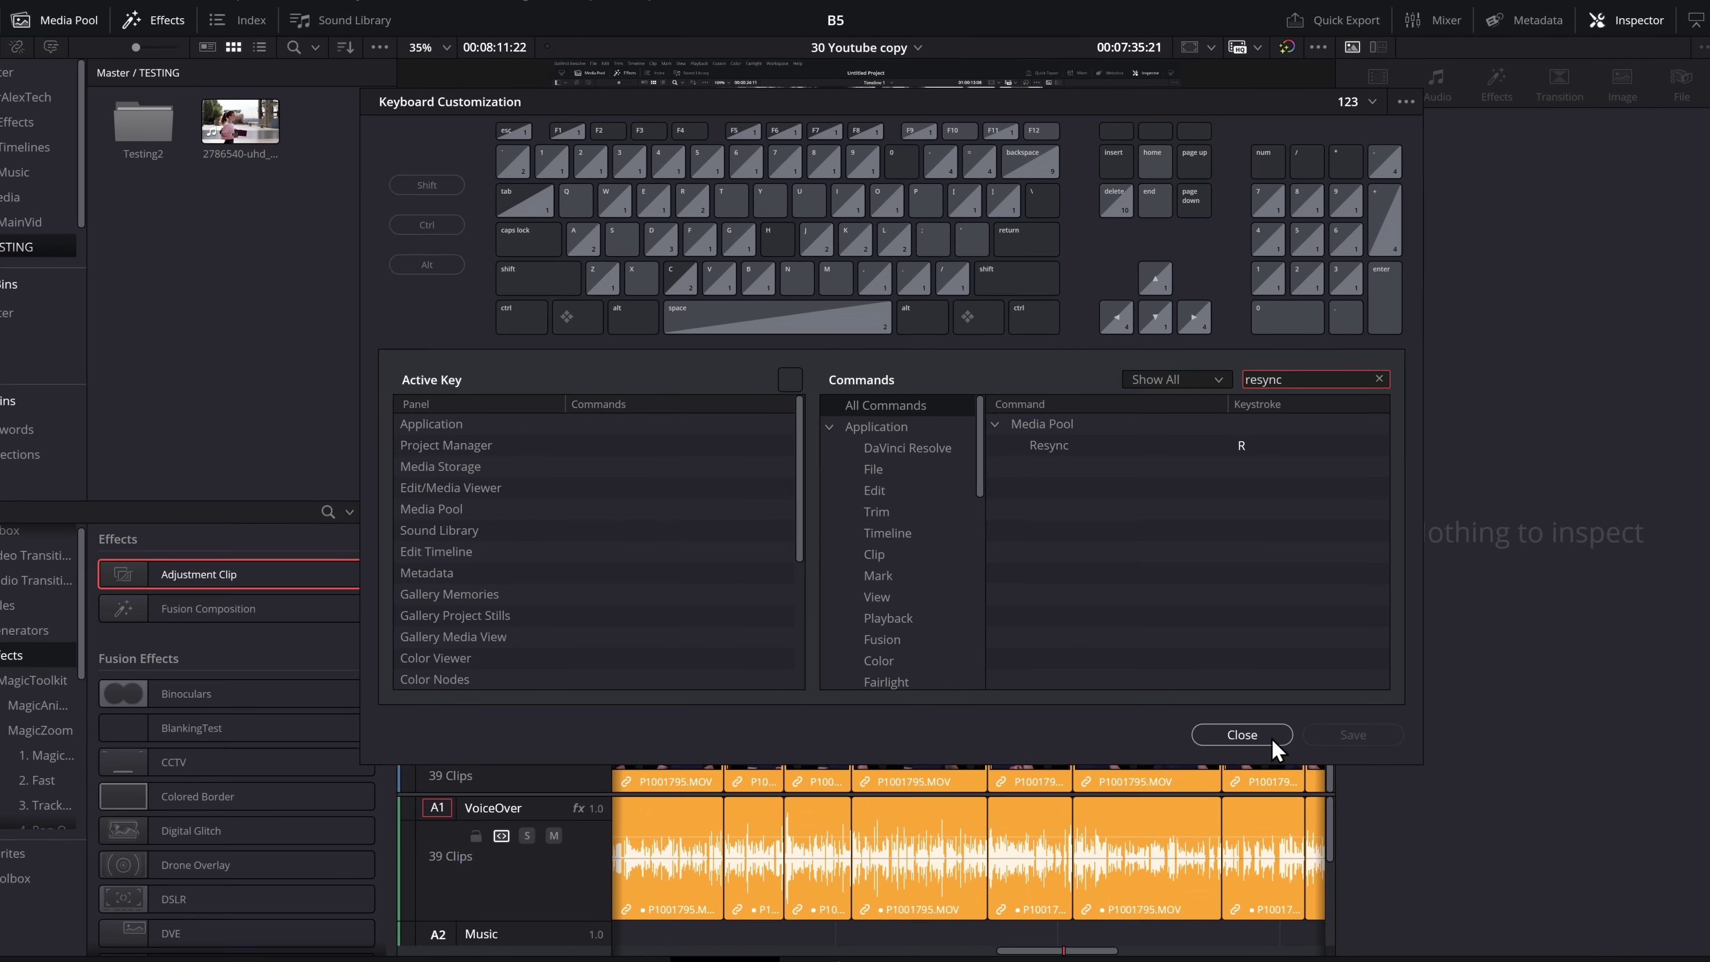
click(1218, 827)
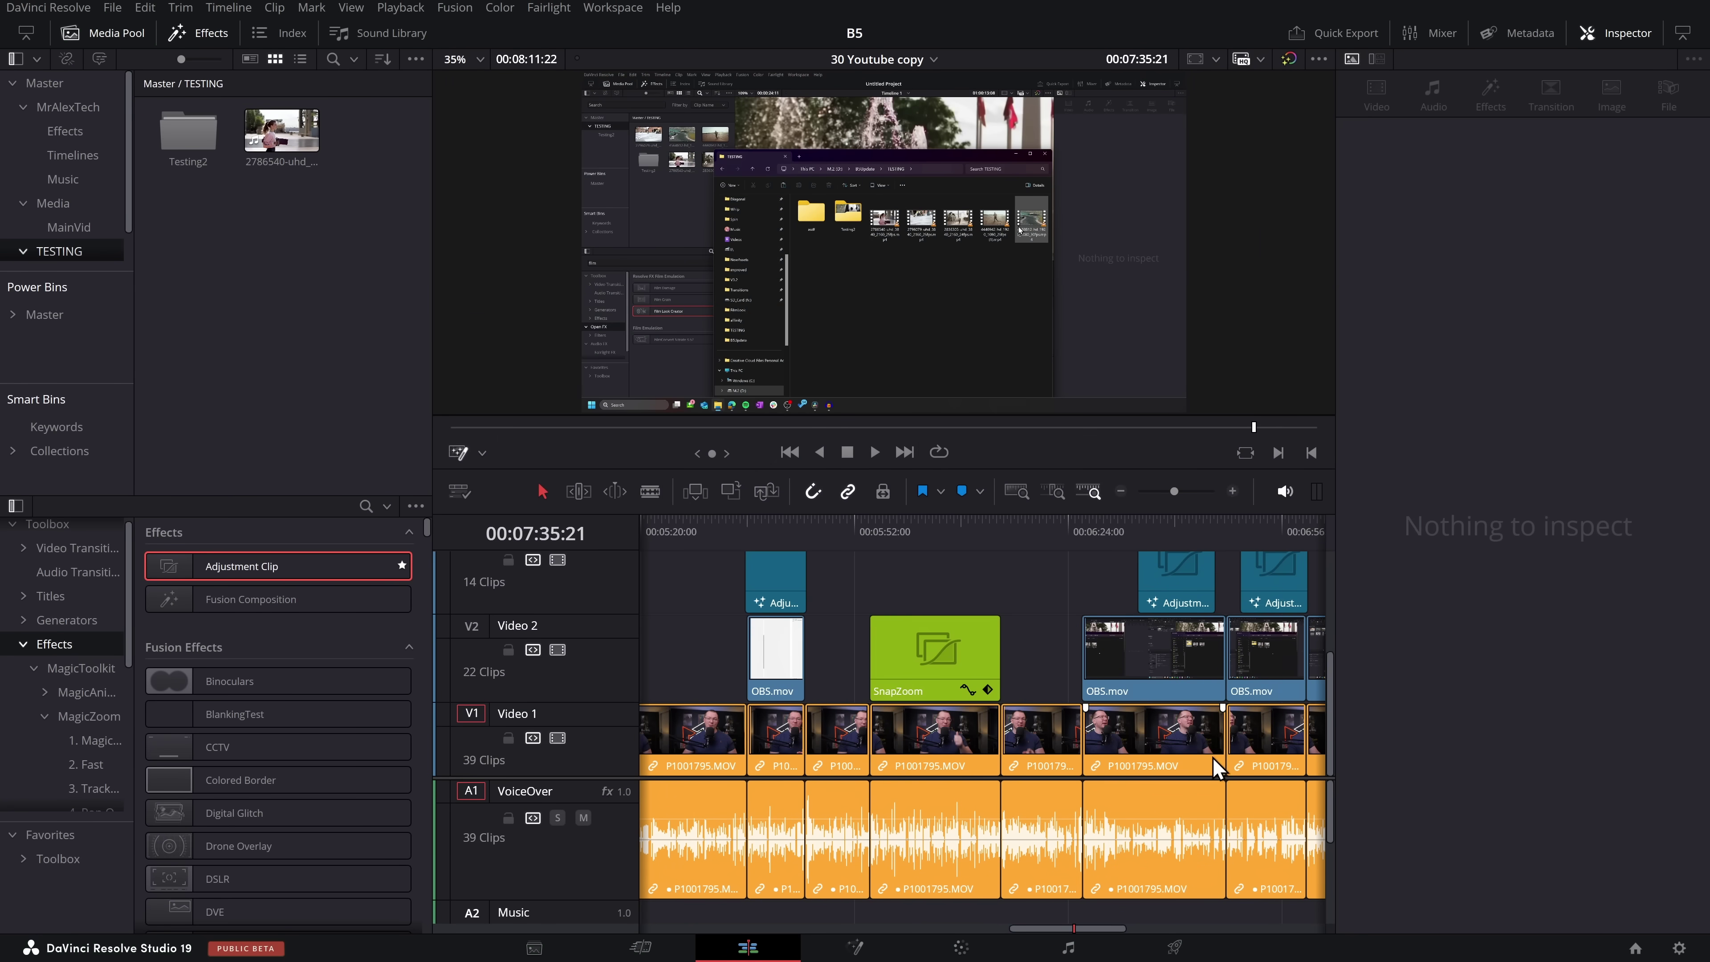
Resync the TESTING bin in the B5 project to bring in big.mov
scroll(42, 252, down, 1)
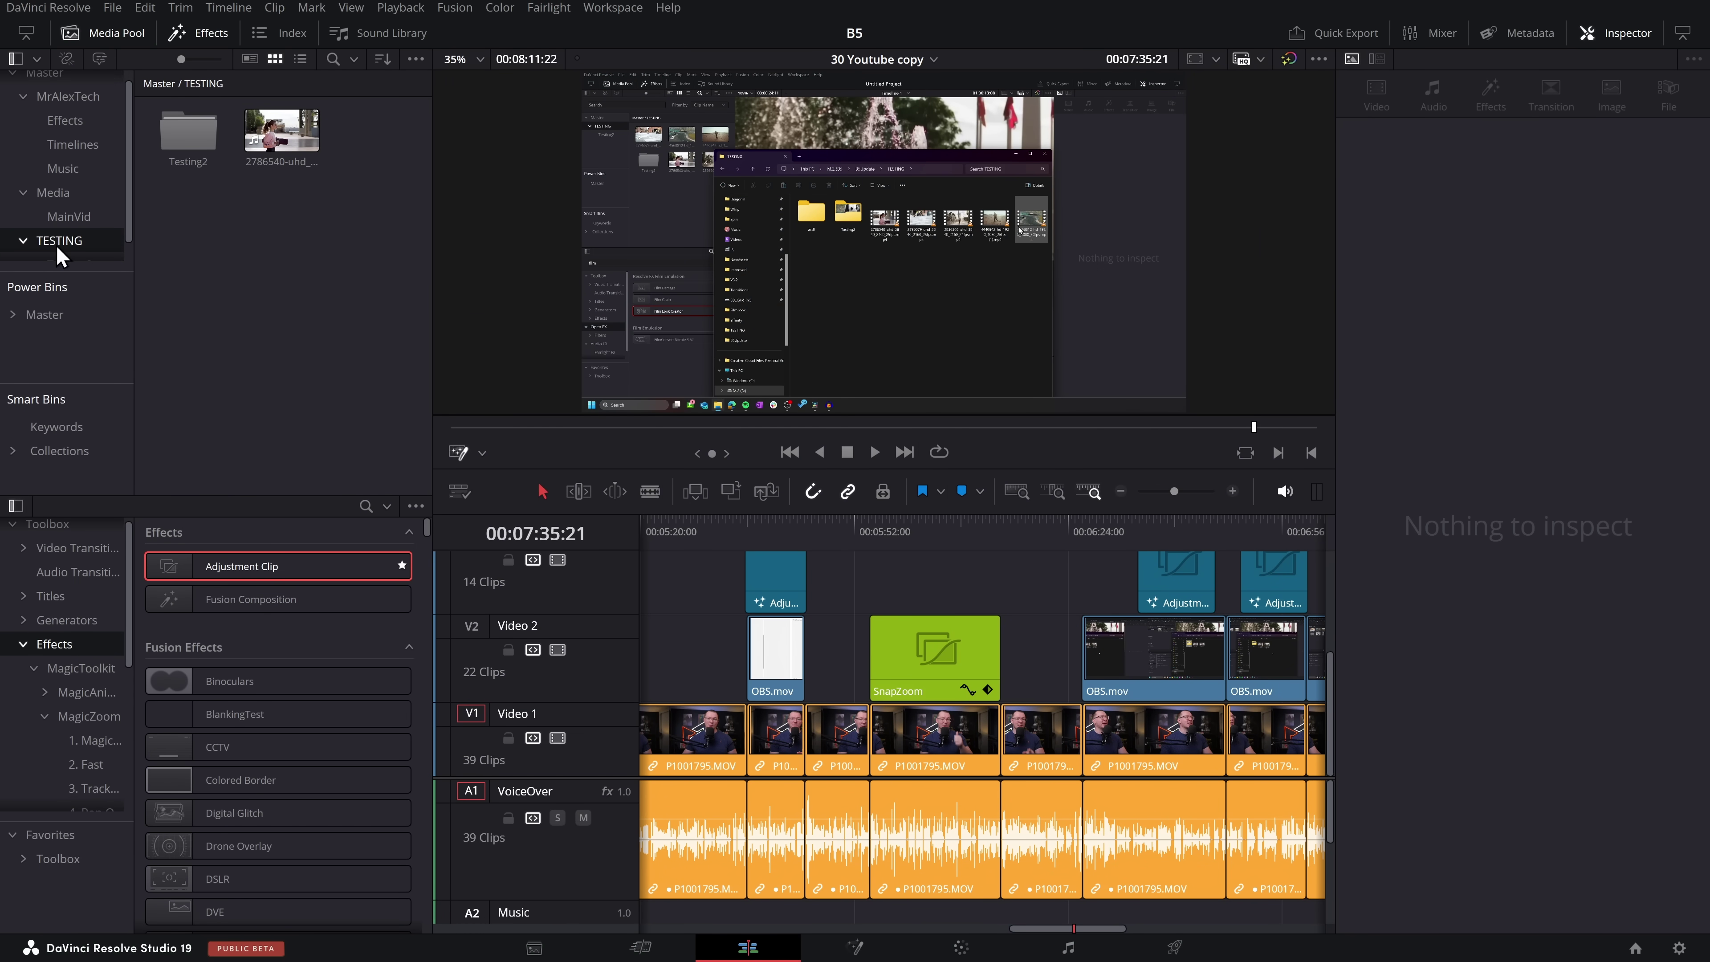
key(ctrl+v)
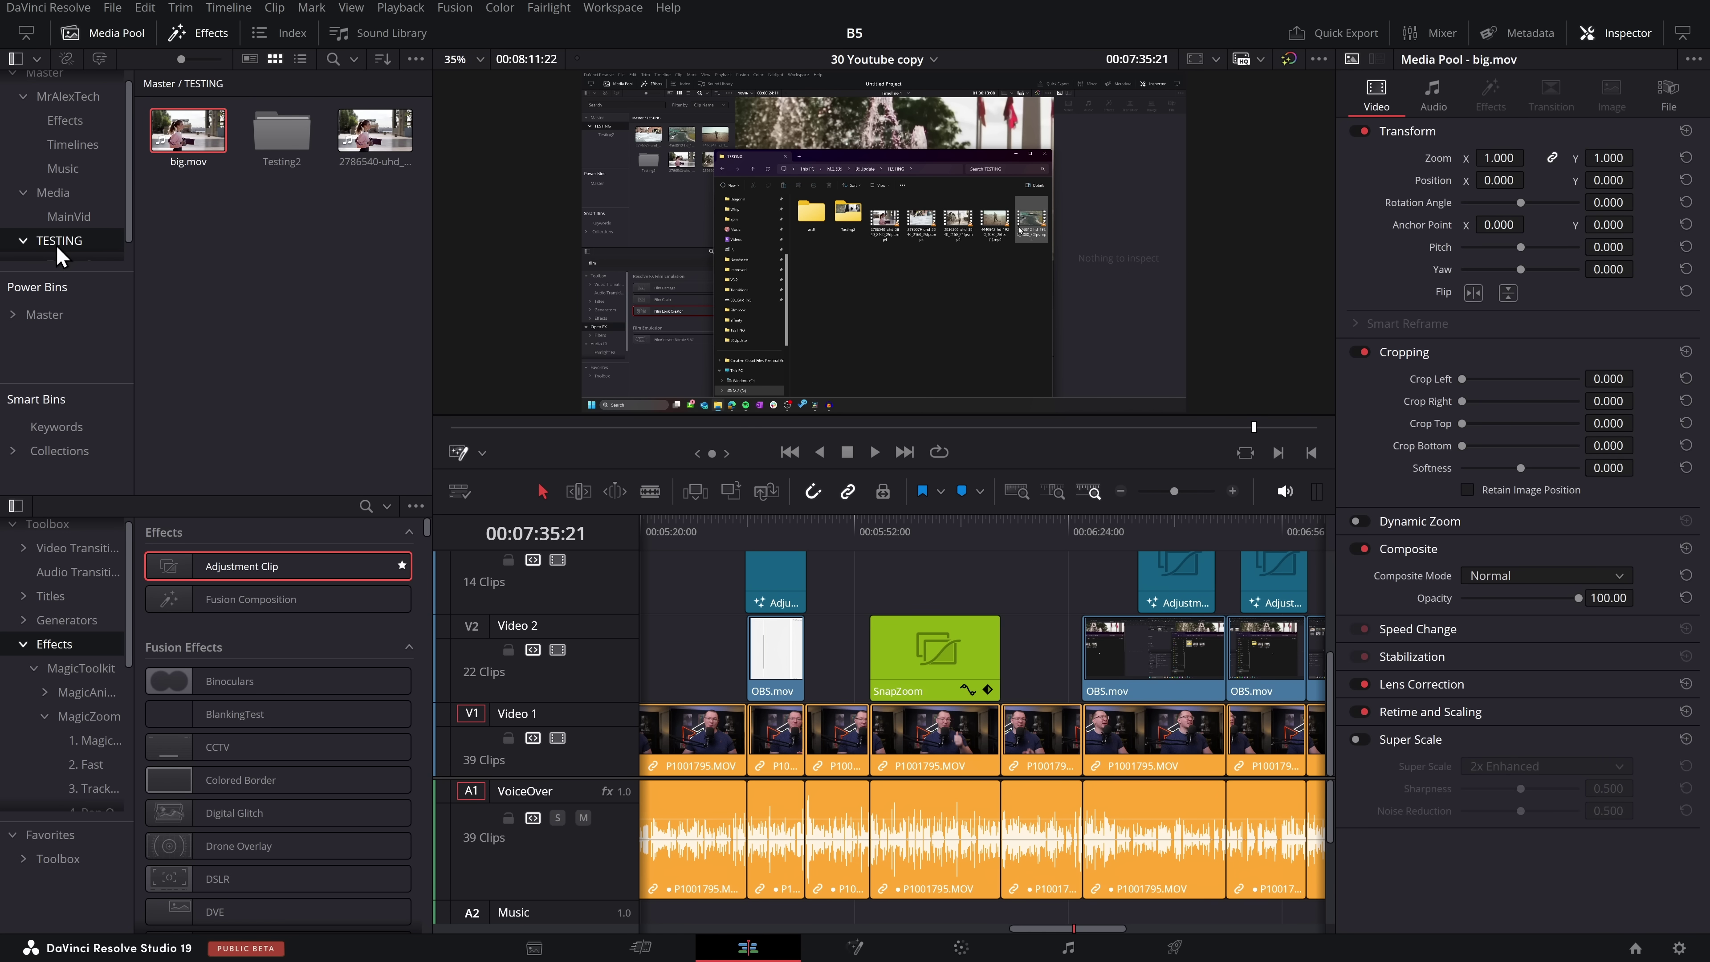